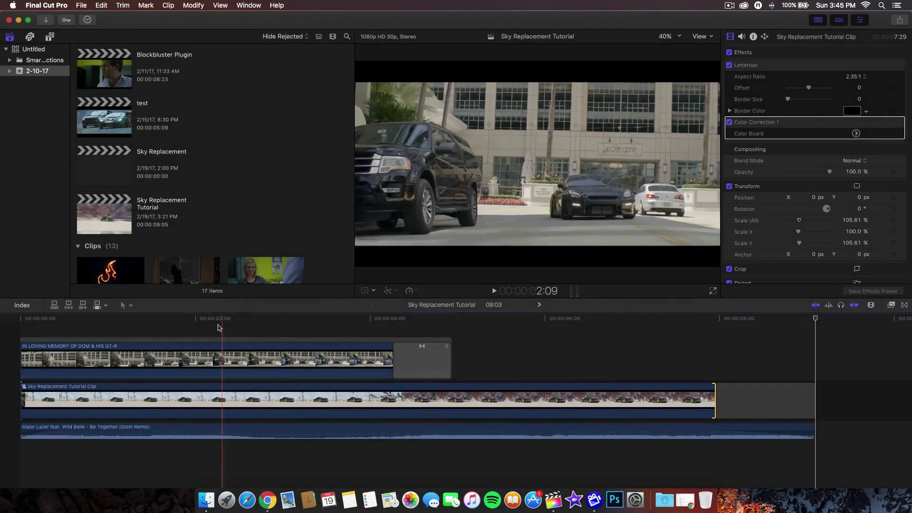
# Scrub through the finished Sky Replacement Tutorial timeline to review the original shot, the zoom transition and the replaced starry sky
pyautogui.moveTo(121, 319); pyautogui.dragTo(281, 323)
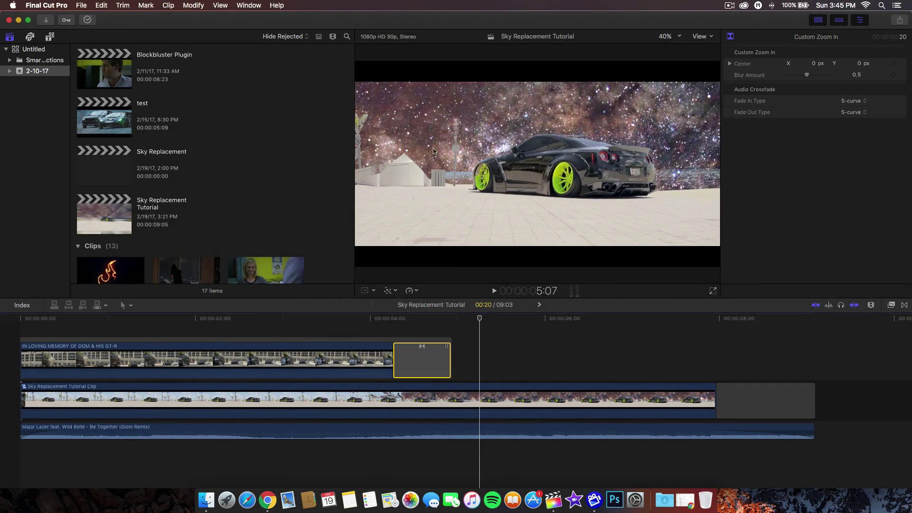
pyautogui.moveTo(484, 319); pyautogui.dragTo(689, 321)
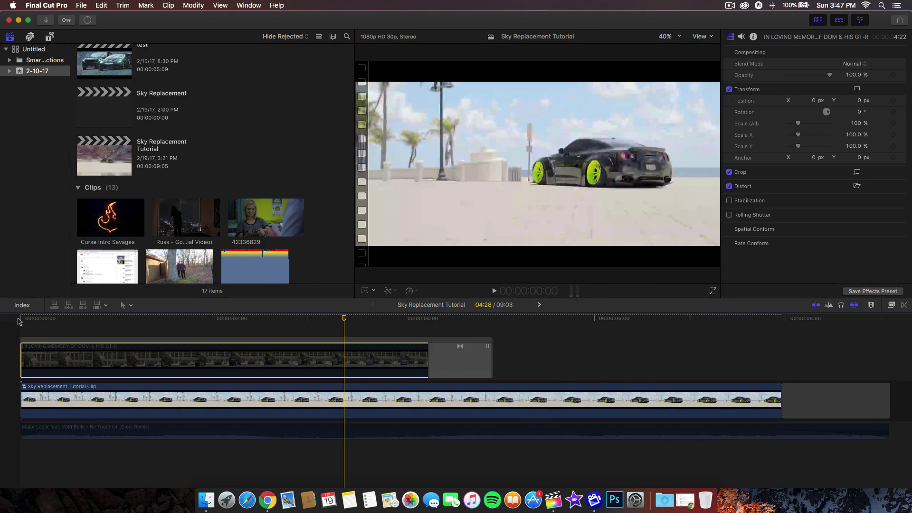
pyautogui.click(23, 321)
pyautogui.moveTo(23, 320); pyautogui.dragTo(174, 316)
# Open the Sky Replacement Tutorial Clip compound clip and preview the parked car footage near its start
pyautogui.click(151, 381)
pyautogui.click(84, 391)
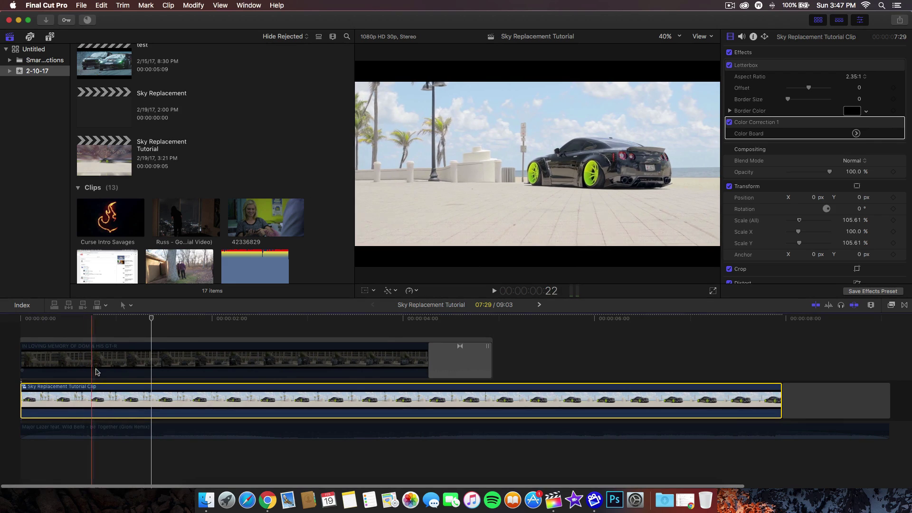
pyautogui.doubleClick(153, 401)
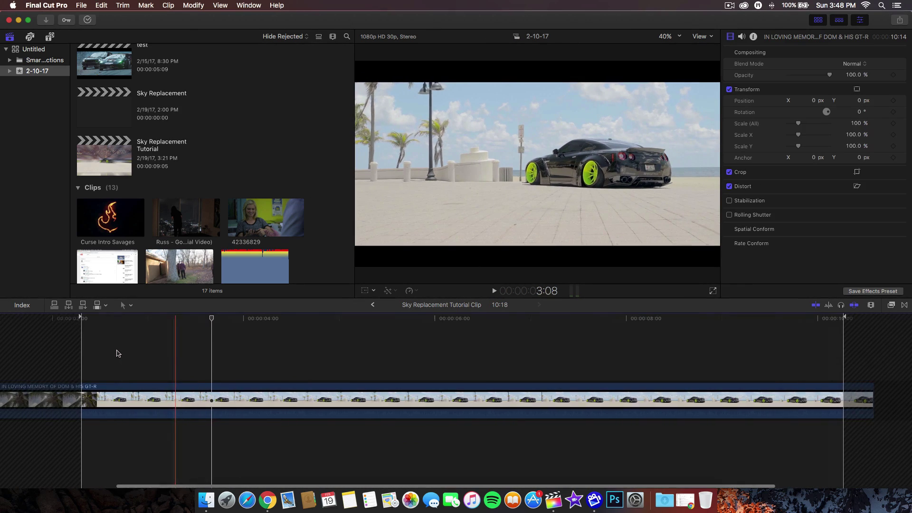
pyautogui.moveTo(97, 322); pyautogui.dragTo(144, 322)
pyautogui.click(164, 391)
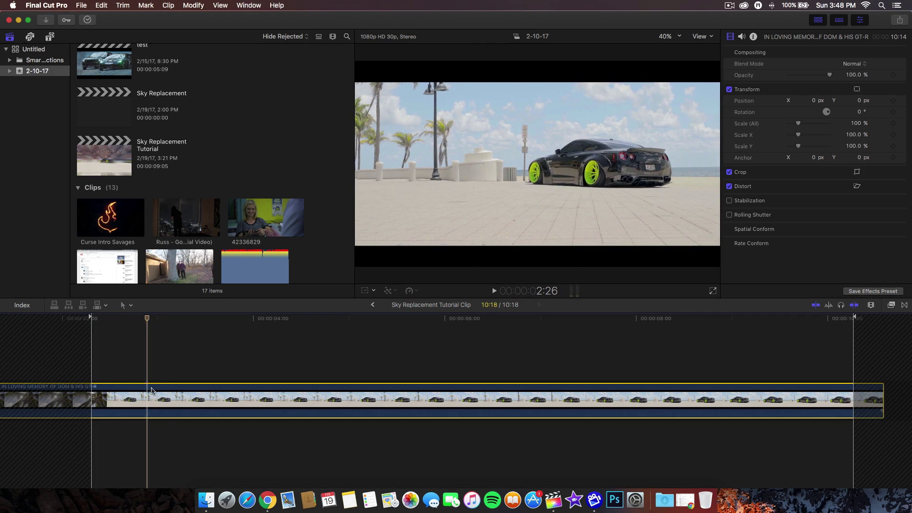
pyautogui.hscroll(-2, 173, 390)
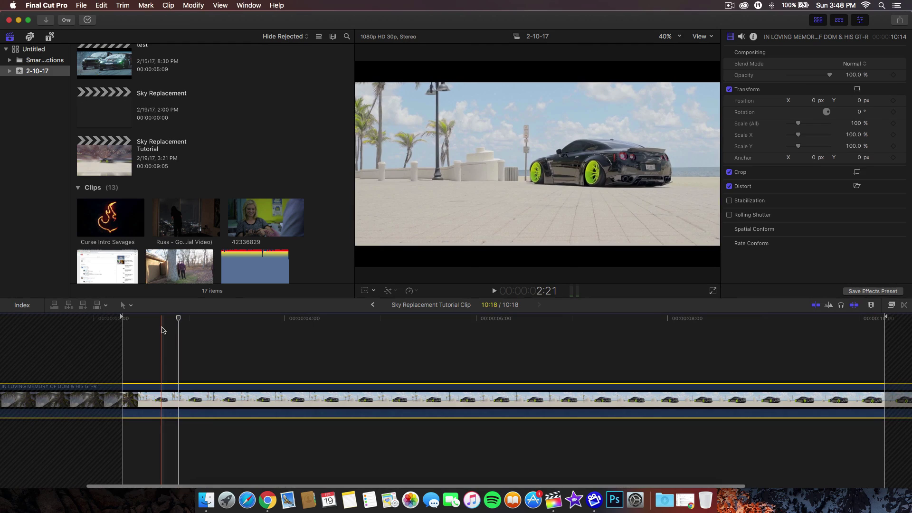
pyautogui.press('space')
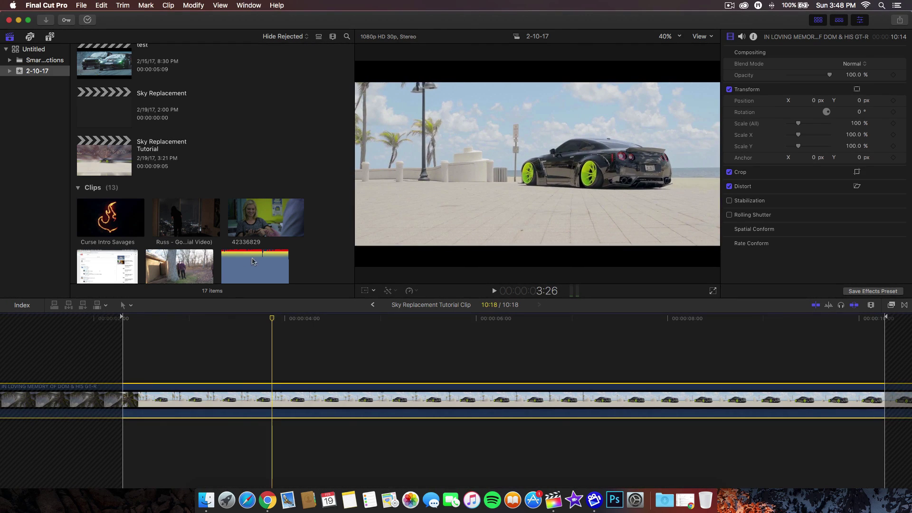
pyautogui.moveTo(175, 319)
pyautogui.mouseDown()
pyautogui.moveTo(147, 320)
pyautogui.moveTo(291, 320)
pyautogui.moveTo(127, 319)
pyautogui.moveTo(175, 320)
pyautogui.mouseUp()
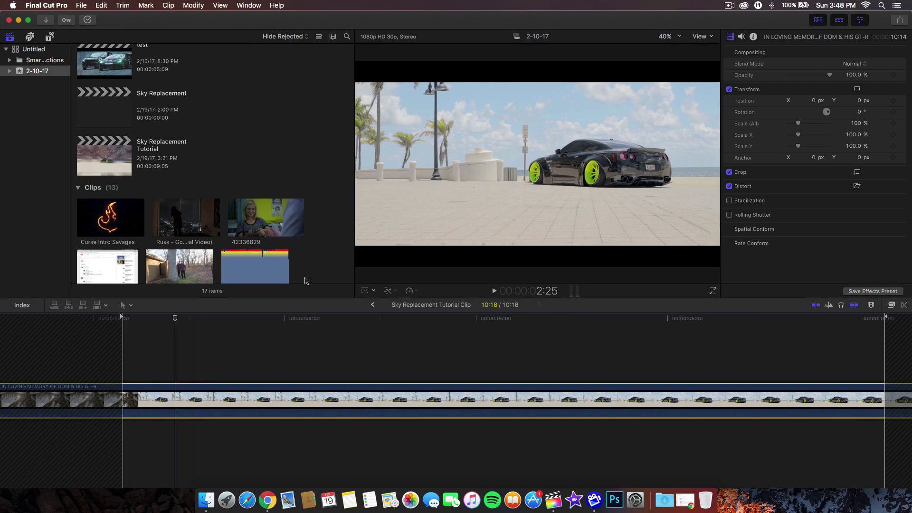
# Find the Draw Mask effect among all video and audio effects and apply it to the car clip
pyautogui.click(905, 306)
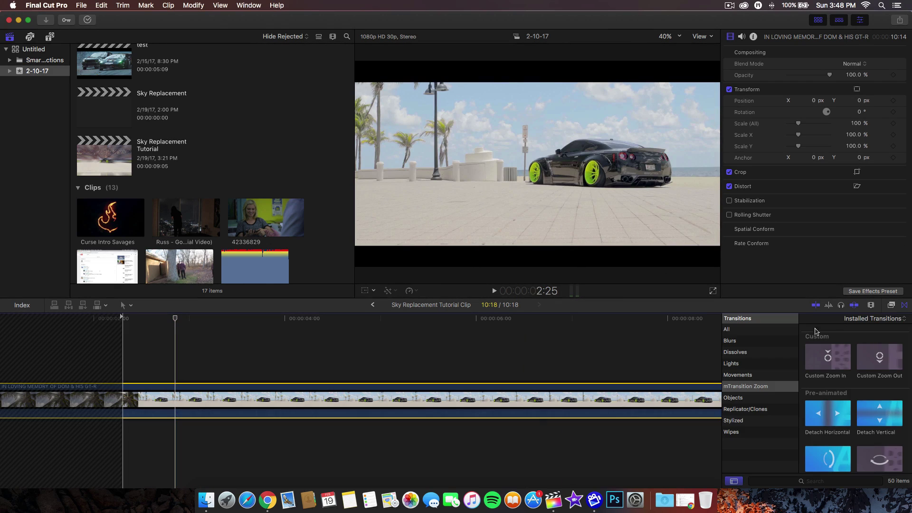
pyautogui.click(892, 305)
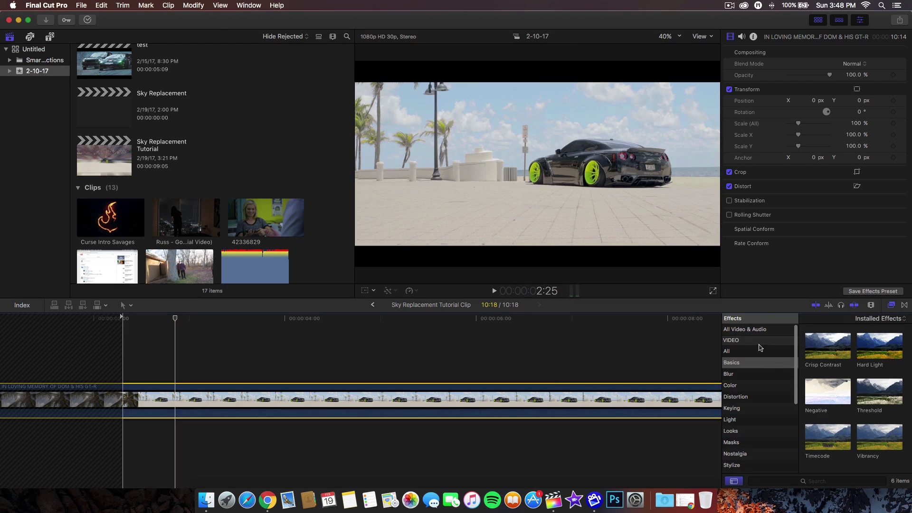
pyautogui.click(752, 330)
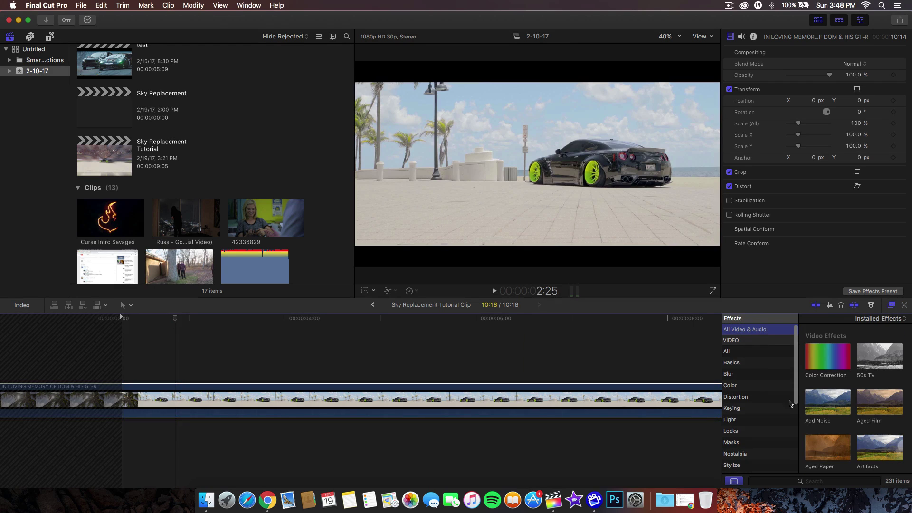
pyautogui.click(837, 481)
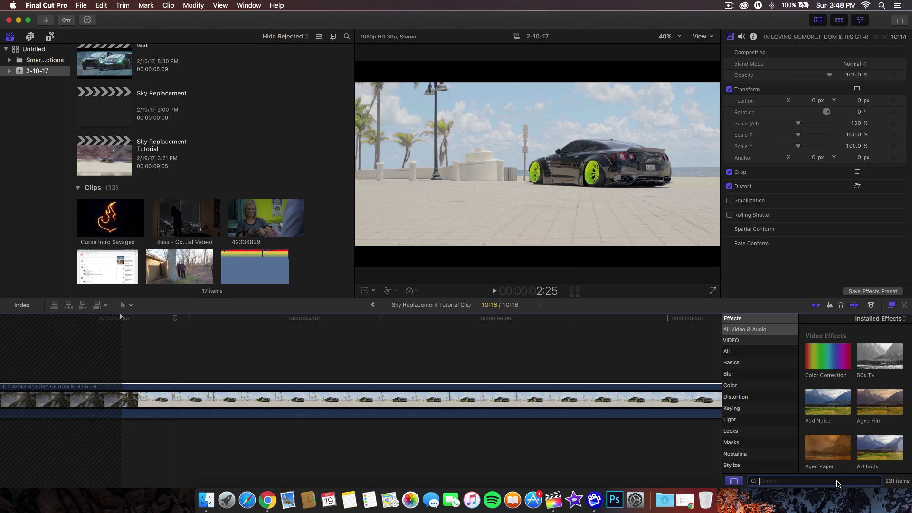
pyautogui.write('draw mask')
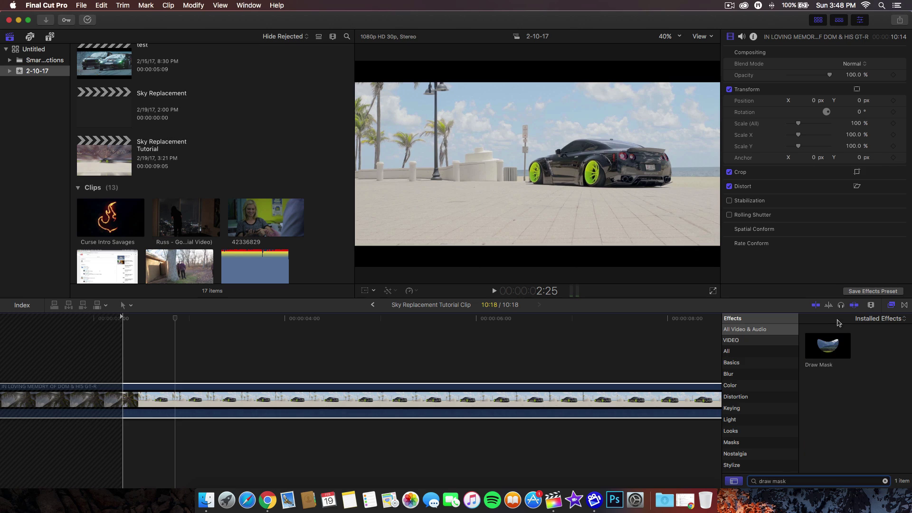
pyautogui.moveTo(828, 343); pyautogui.dragTo(477, 399)
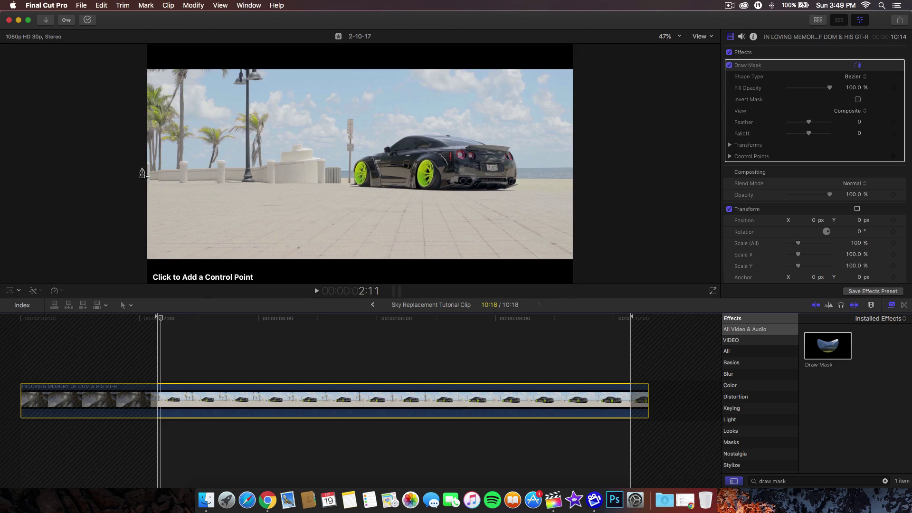
# Trace the mask's upper edge with control points from the frame's left side along the wall and car roof to beyond the right side
pyautogui.click(143, 174)
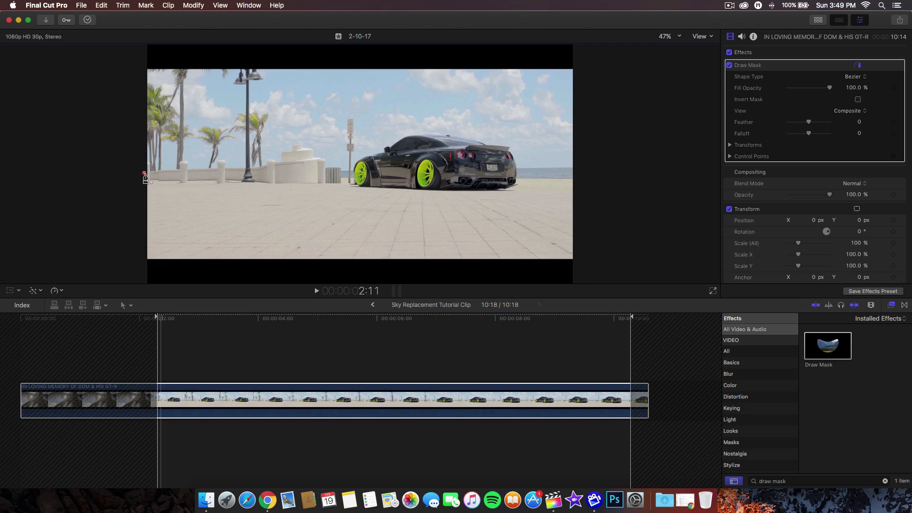
pyautogui.press('super+z')
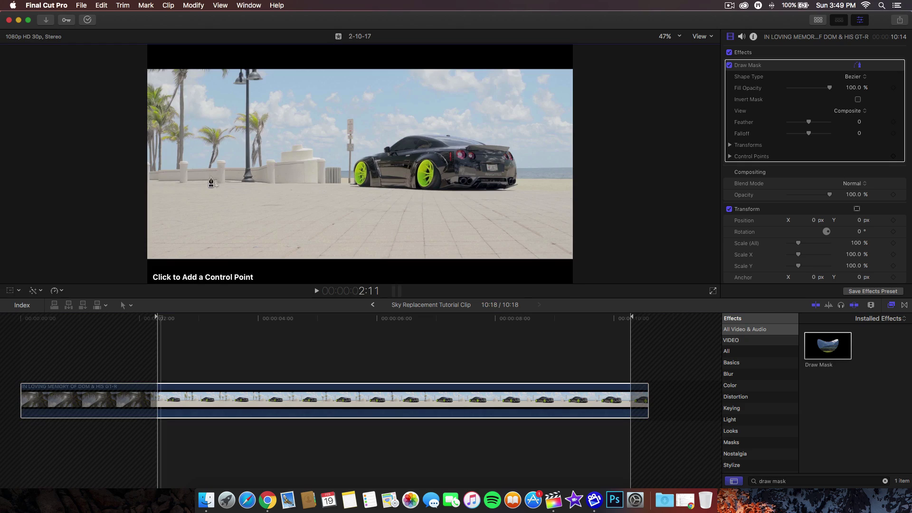
pyautogui.click(145, 175)
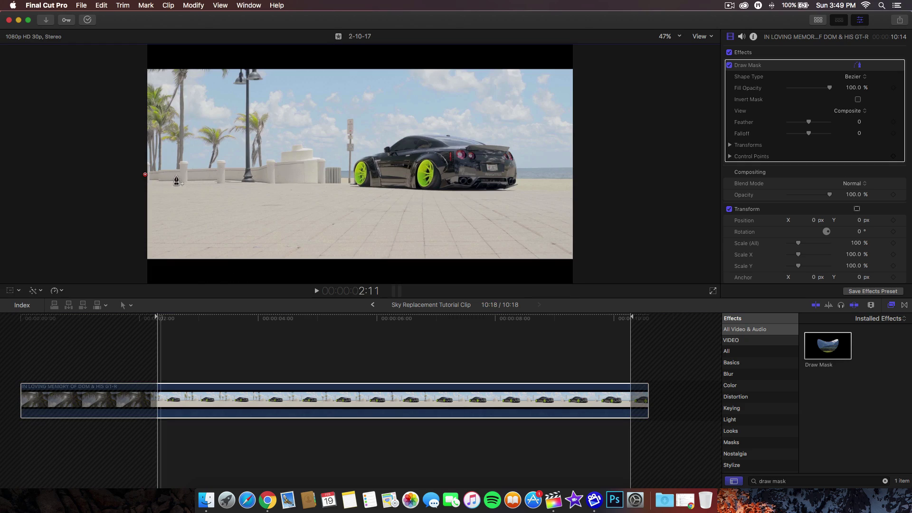
pyautogui.click(176, 175)
pyautogui.click(217, 174)
pyautogui.click(243, 173)
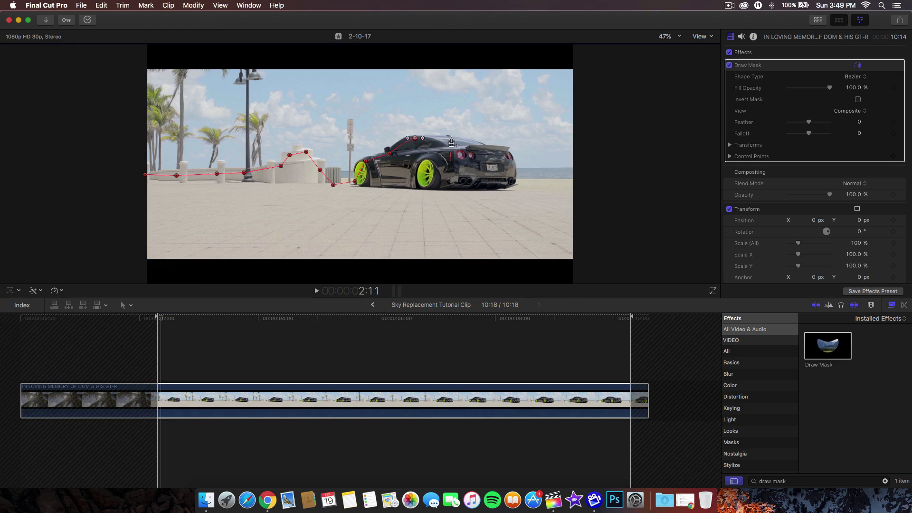
pyautogui.press('super+z')
pyautogui.moveTo(437, 137); pyautogui.dragTo(466, 141)
pyautogui.press('super+z')
pyautogui.press('super+z')
pyautogui.press('super+z')
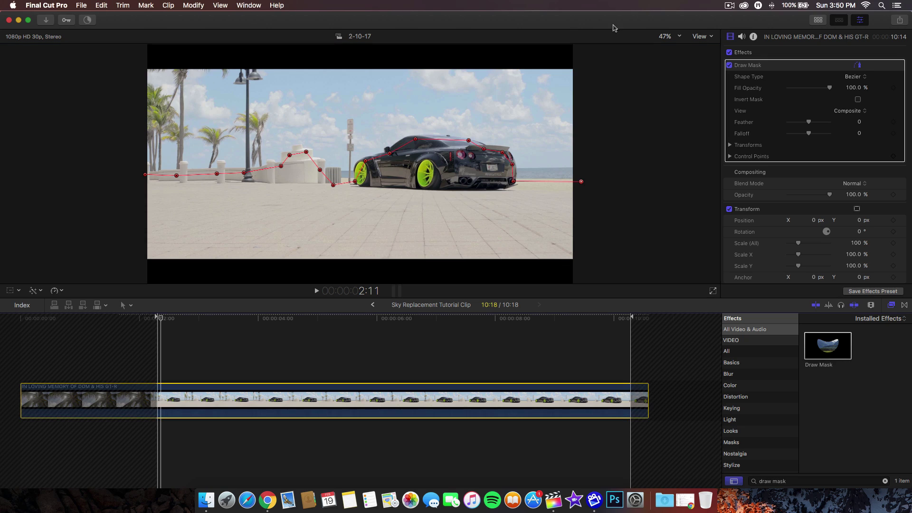
# Close the mask around the ground and car with two control points just below the frame's lower corners
pyautogui.click(666, 36)
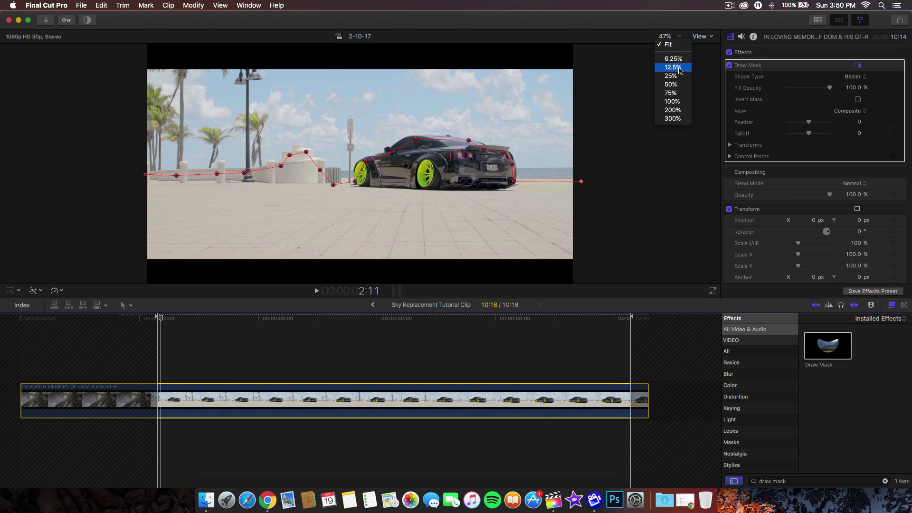
pyautogui.click(670, 82)
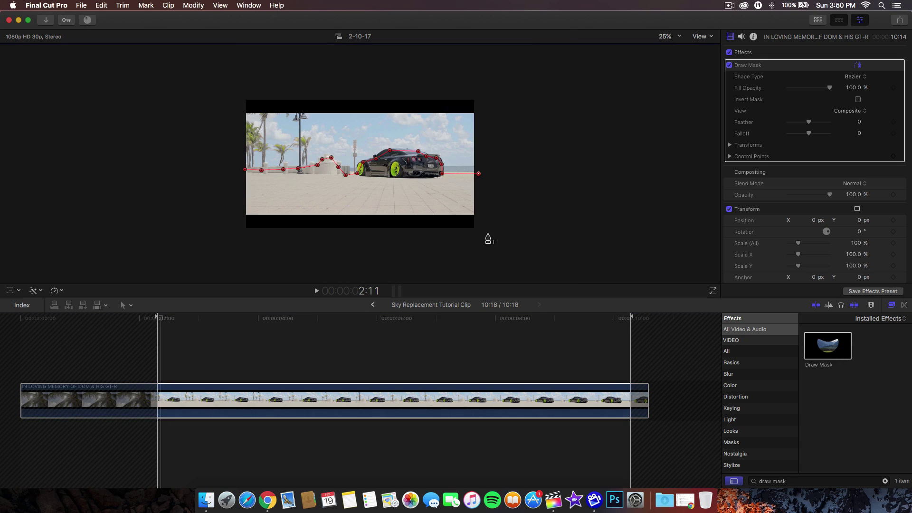
pyautogui.click(488, 233)
pyautogui.click(242, 239)
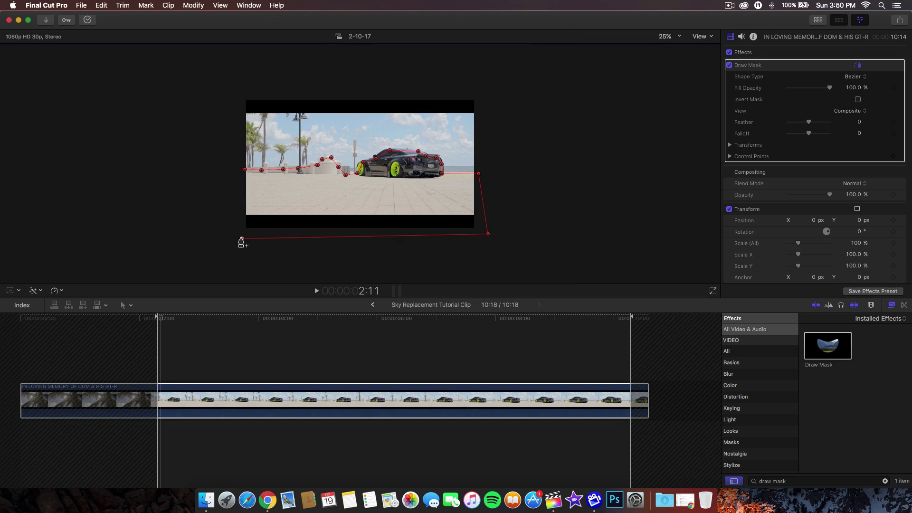
pyautogui.click(246, 170)
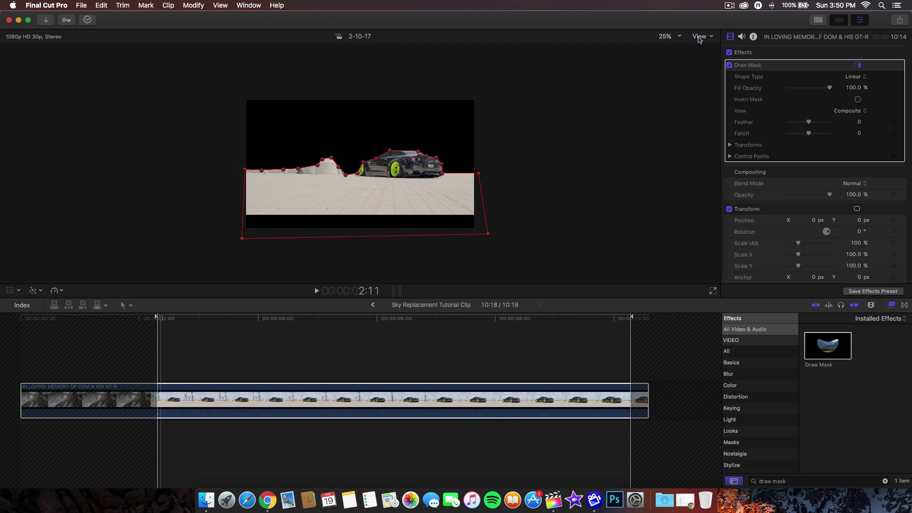
pyautogui.click(665, 37)
pyautogui.click(658, 53)
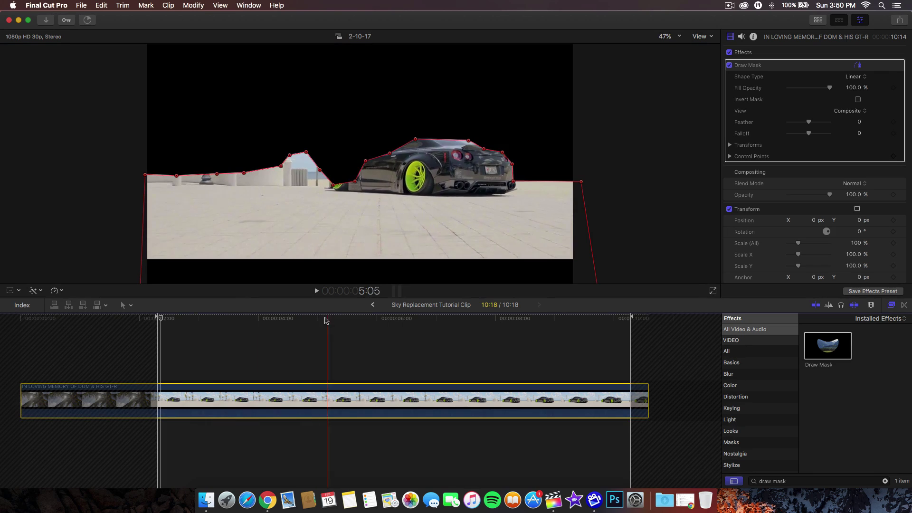
# Set the Draw Mask view to Original so the full footage shows behind the mask outline
pyautogui.click(850, 111)
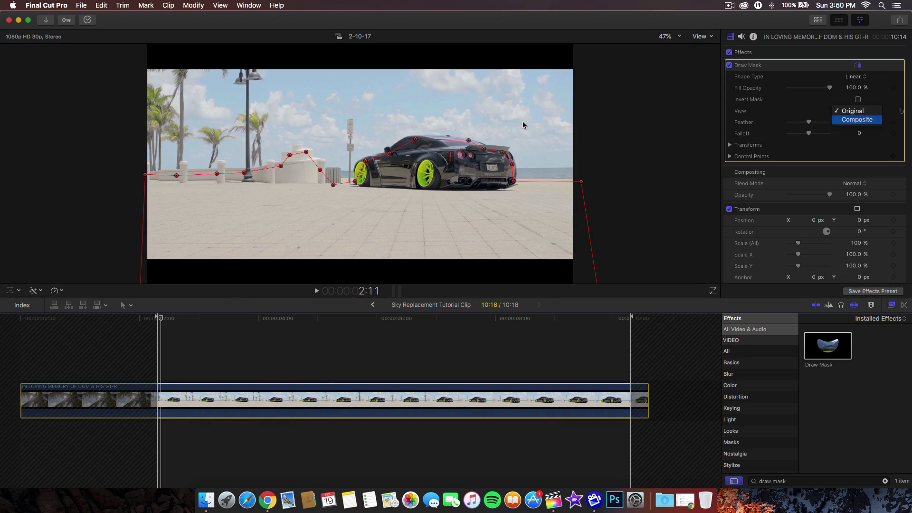
pyautogui.click(852, 120)
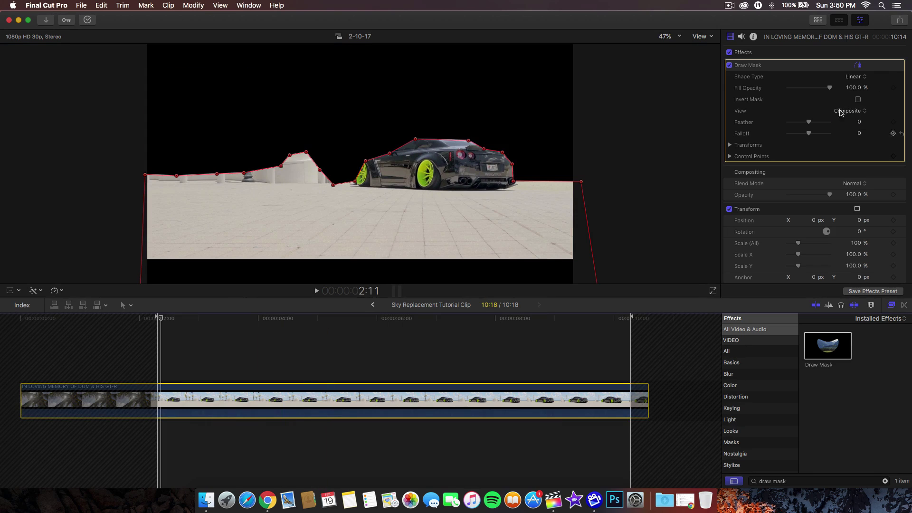
pyautogui.click(841, 111)
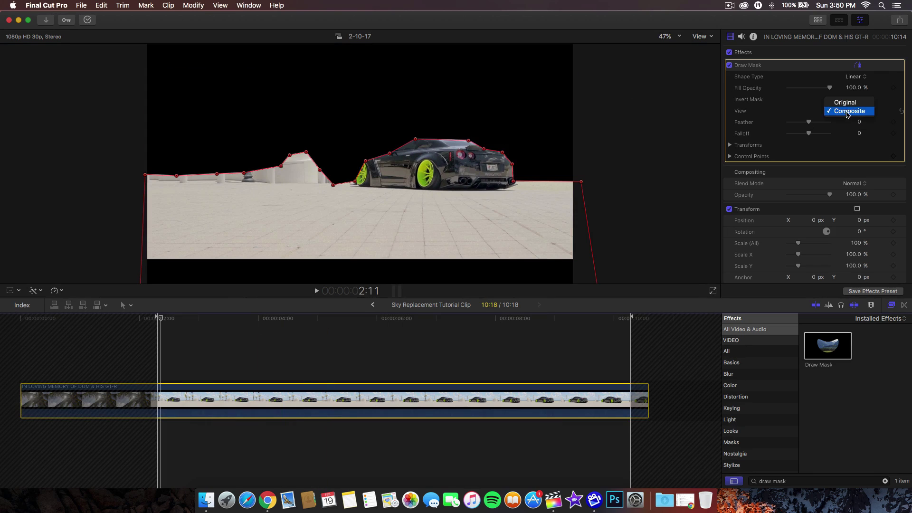
pyautogui.click(849, 100)
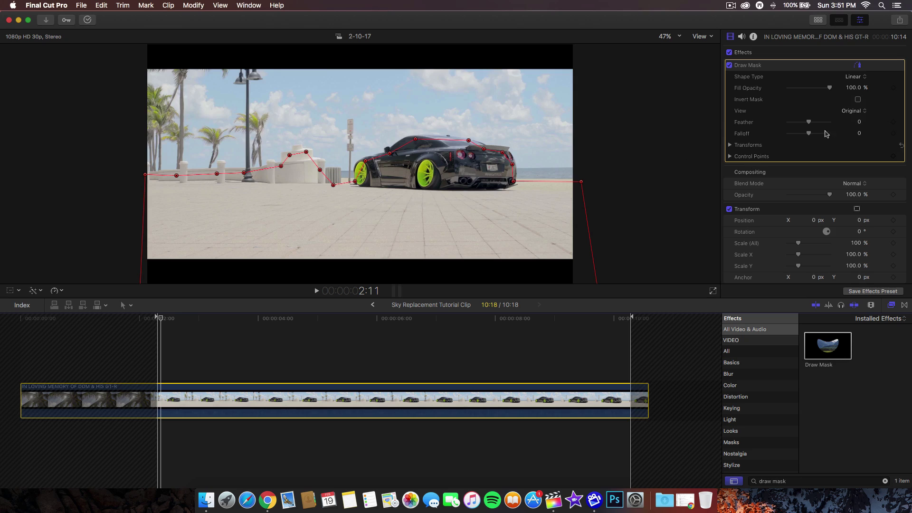
# Add keyframes at 2:11 for the Draw Mask's transform Position and its Control Points
pyautogui.click(730, 146)
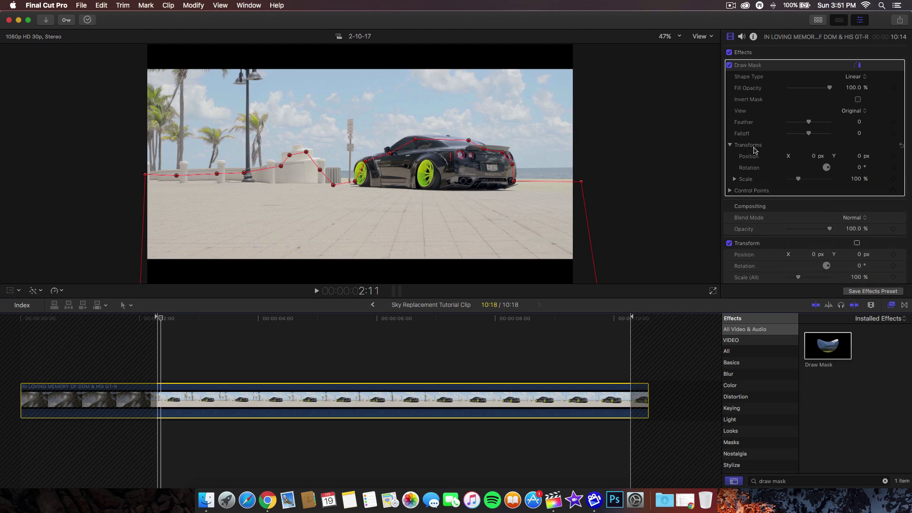
pyautogui.click(893, 157)
pyautogui.click(731, 188)
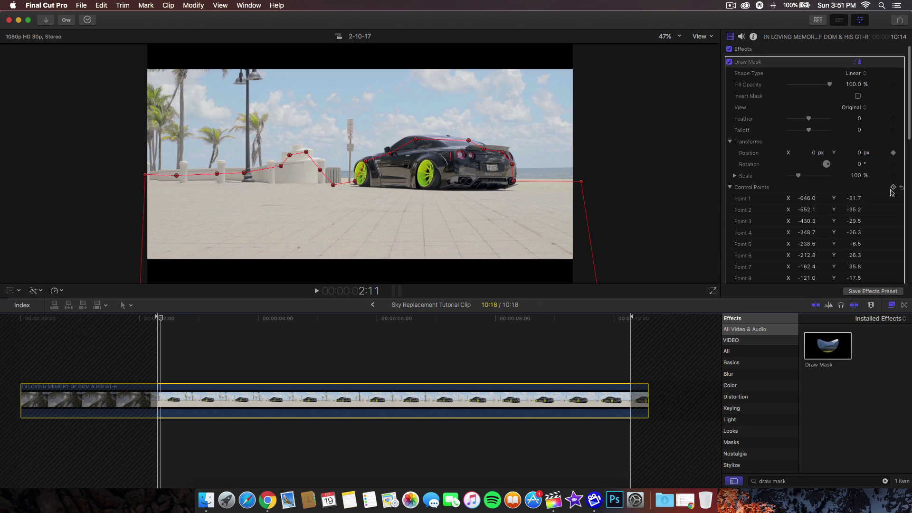
pyautogui.click(730, 188)
pyautogui.click(730, 141)
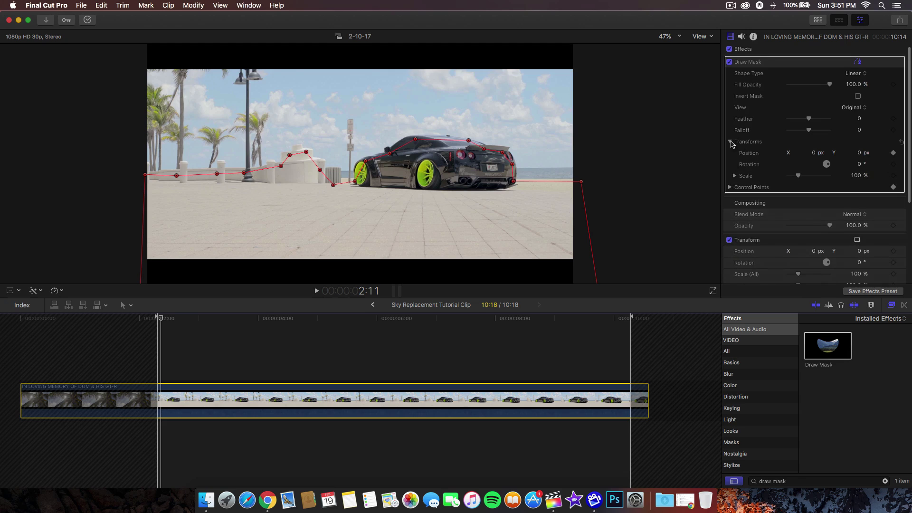
# Advance beyond 2:22 and realign the mask's control points with the shifted wall and car
pyautogui.press('Right')
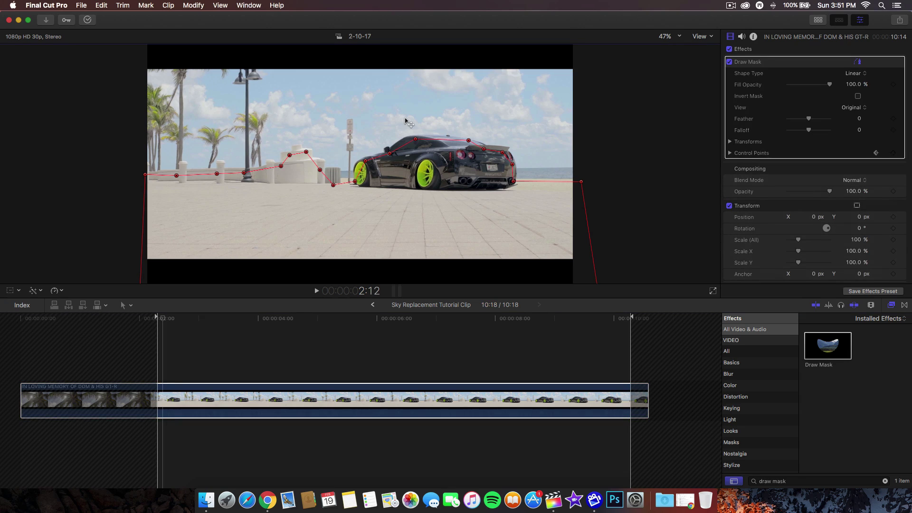
pyautogui.press('Right')
pyautogui.press('Right')
pyautogui.press('Right')
pyautogui.press('Right')
pyautogui.press('Right')
pyautogui.press('Right')
pyautogui.press('Right')
pyautogui.press('Right')
pyautogui.press('Right')
pyautogui.press('Right')
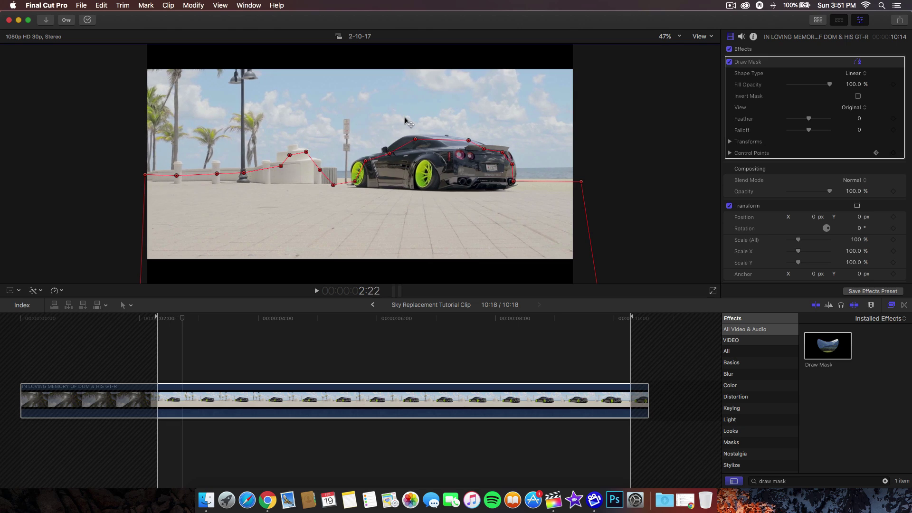
pyautogui.press('Right')
pyautogui.moveTo(307, 152); pyautogui.dragTo(409, 138)
pyautogui.press('super+z')
pyautogui.press('space')
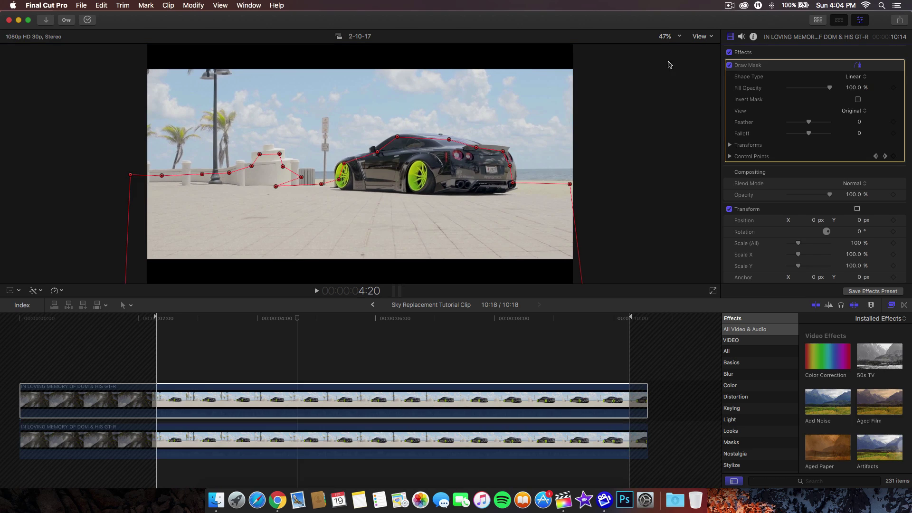
# Compare the masked upper clip with the unmasked copy beneath it around 4:20
pyautogui.click(281, 400)
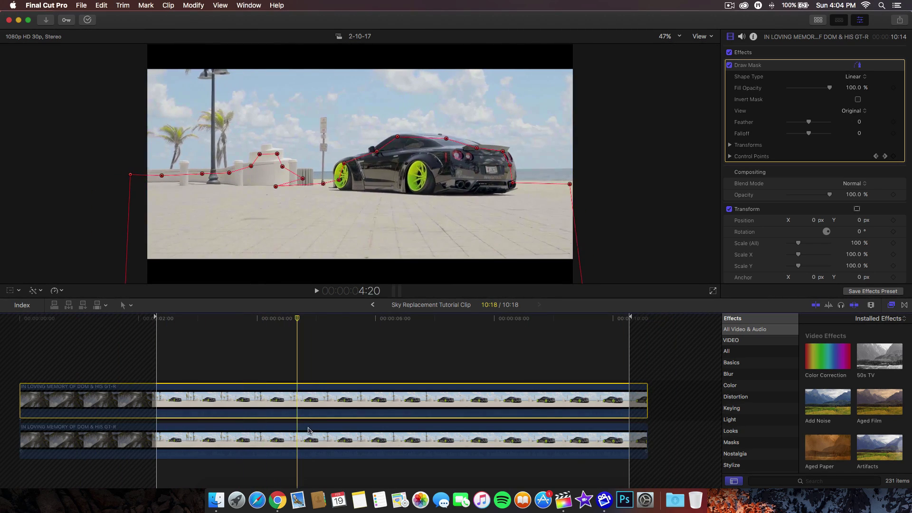
pyautogui.click(316, 456)
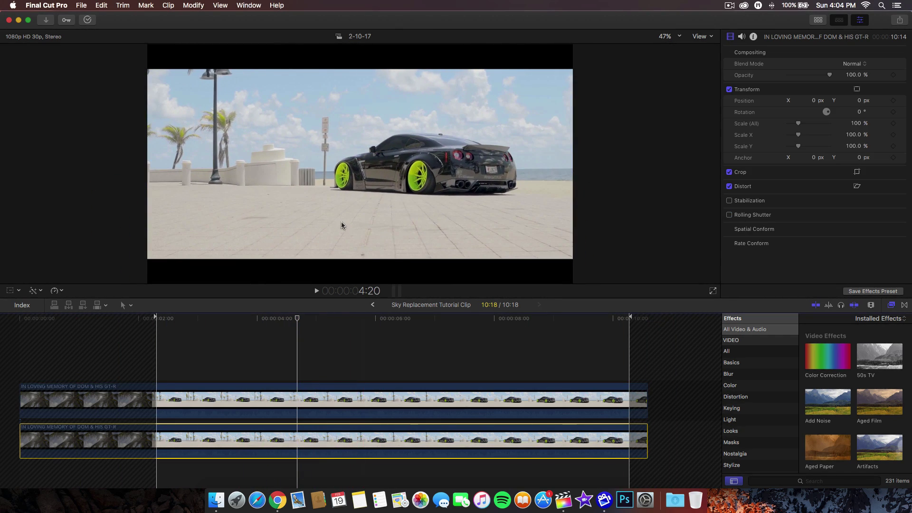
pyautogui.click(311, 320)
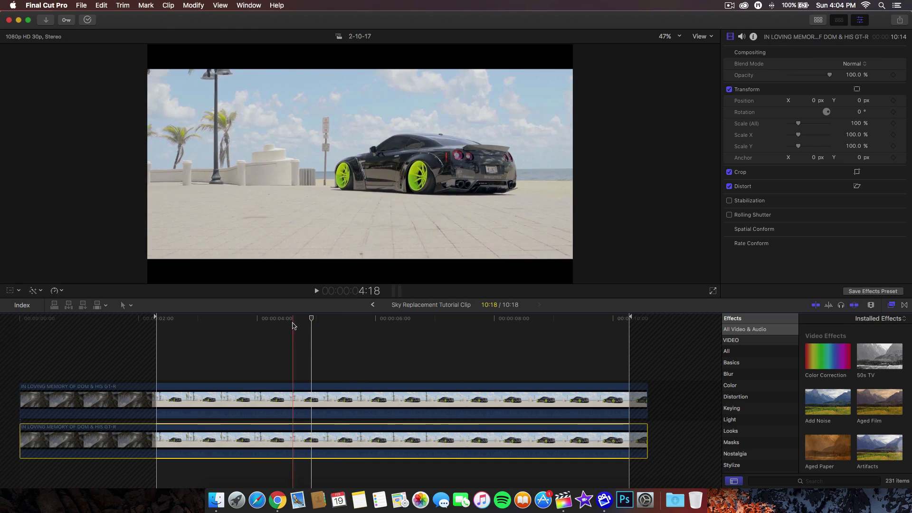
# Recheck both car clips around 4:00 and set the upper clip's Draw Mask View to Composite
pyautogui.click(258, 321)
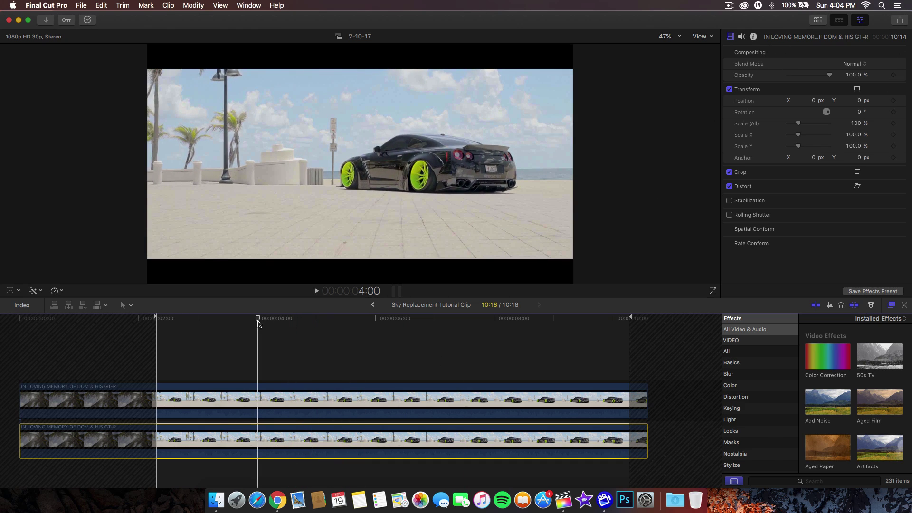
pyautogui.click(276, 399)
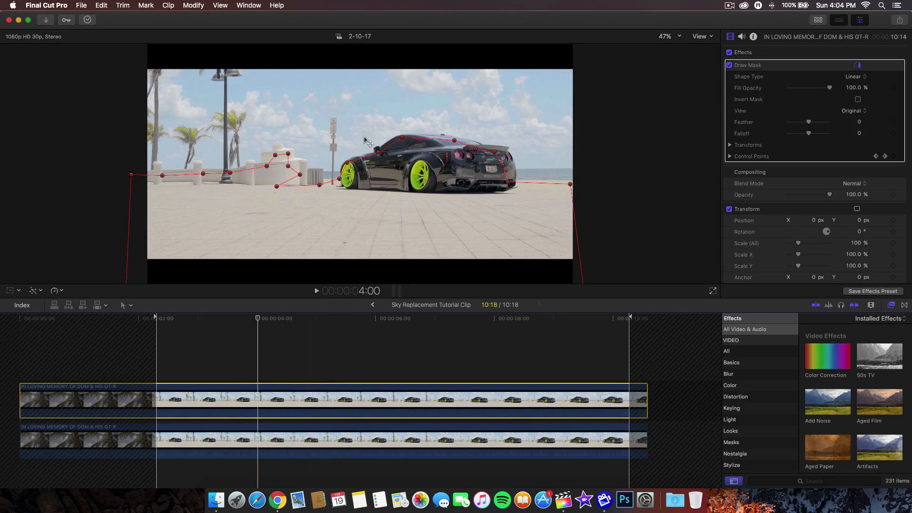
pyautogui.click(305, 439)
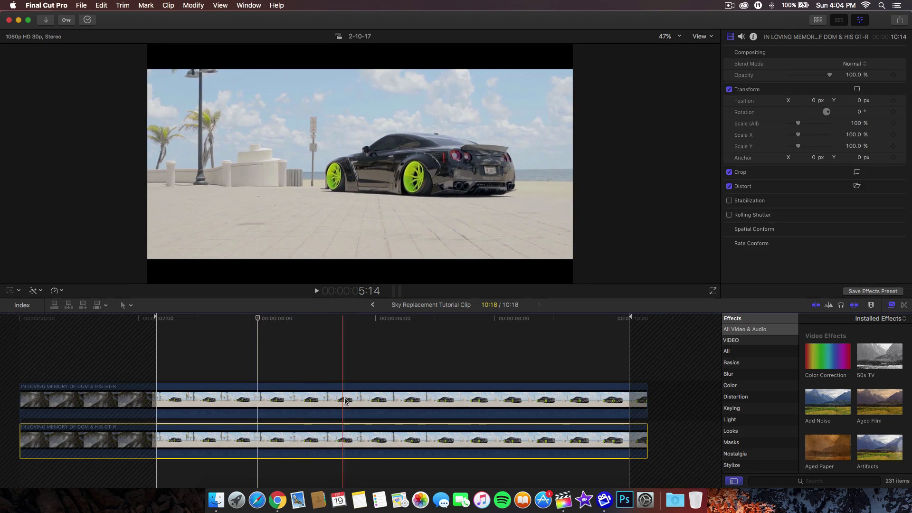
pyautogui.click(346, 401)
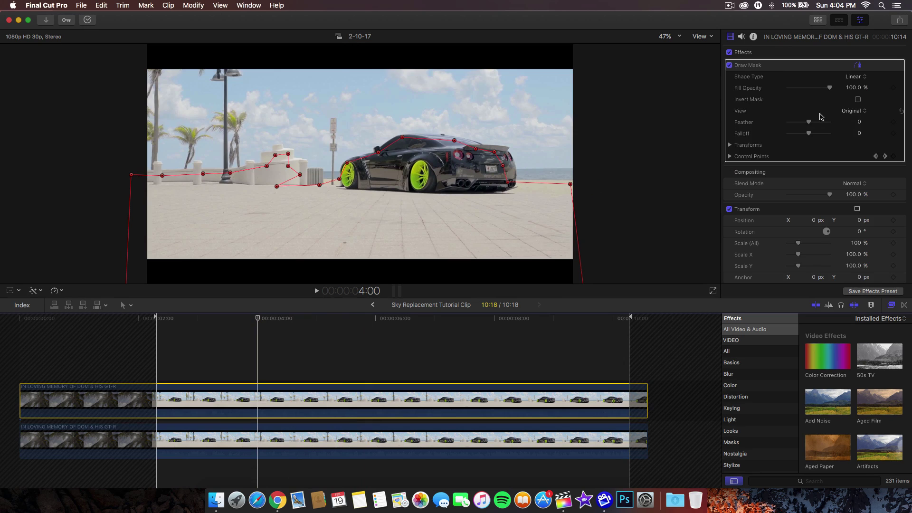
pyautogui.click(862, 111)
pyautogui.click(855, 120)
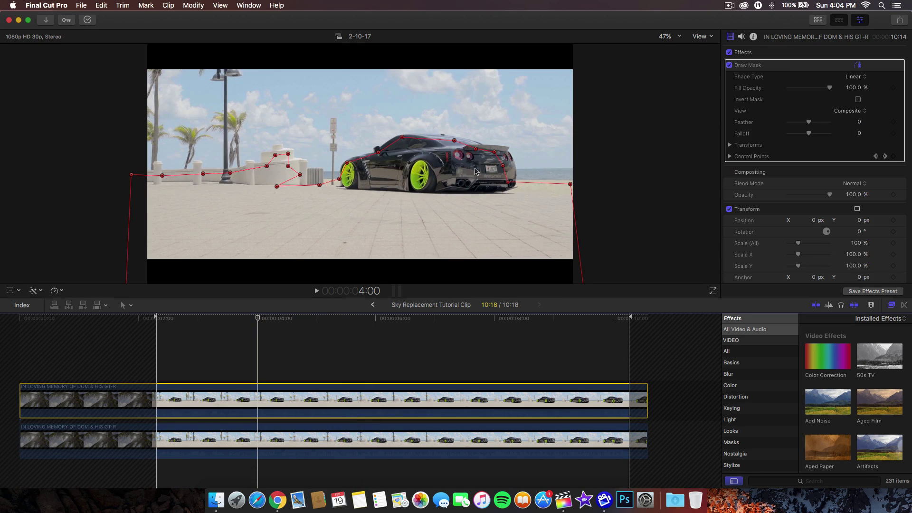
# Search the effects for Luma Keyer and apply it to the lower car clip
pyautogui.click(312, 439)
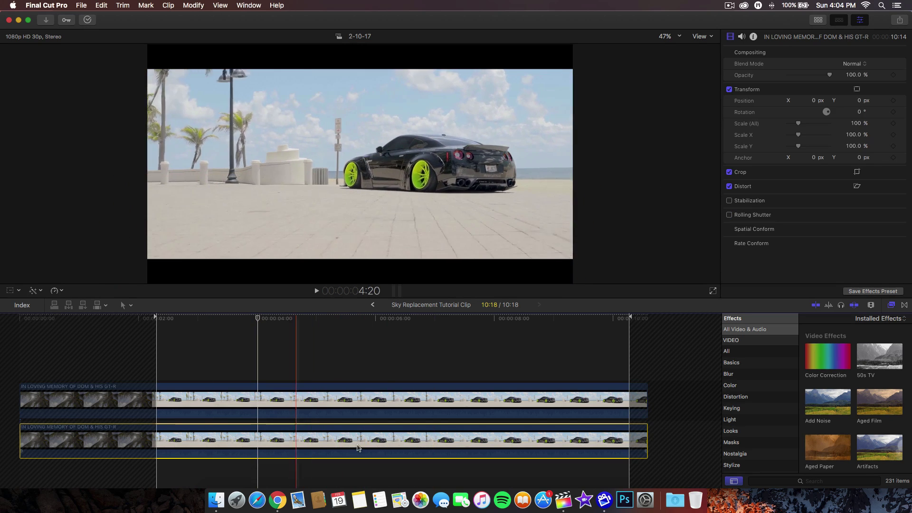
pyautogui.click(821, 481)
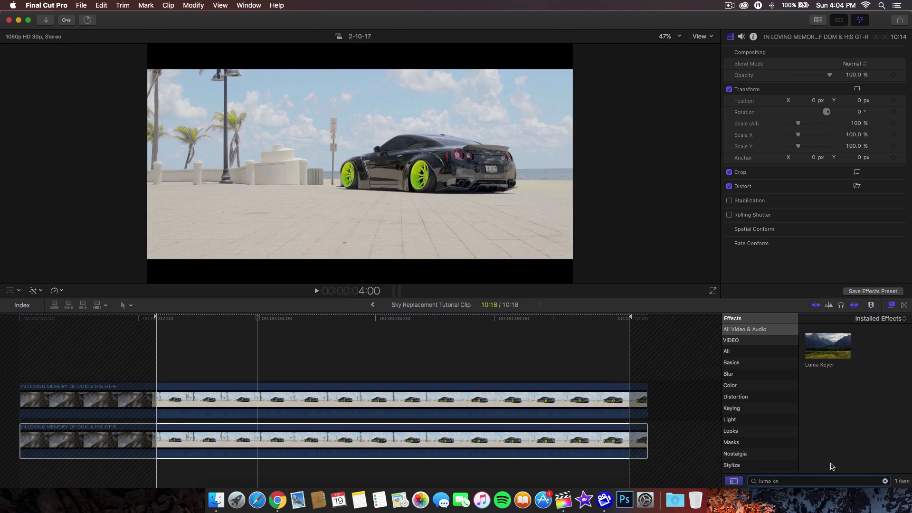
pyautogui.moveTo(824, 344); pyautogui.dragTo(528, 436)
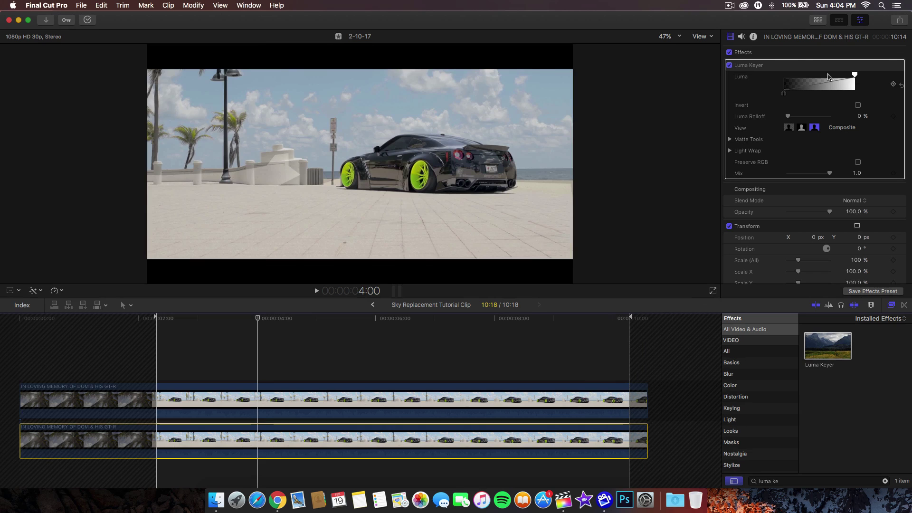
# Keyframe the Luma Keyer with the full range at 4:00 and a reduced white end at 7:23, using Luma Rolloff 50% and Edge Distance 3.0
pyautogui.moveTo(854, 75); pyautogui.dragTo(708, 98)
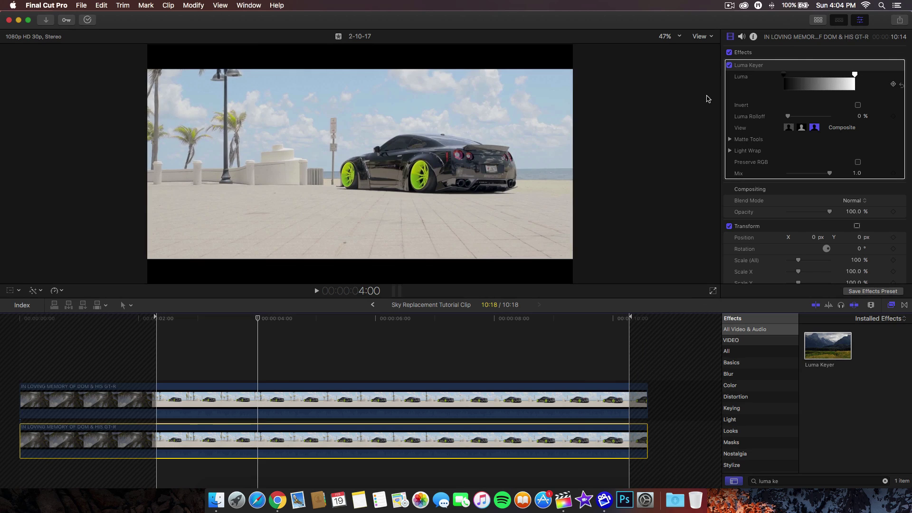
pyautogui.moveTo(257, 319); pyautogui.dragTo(283, 319)
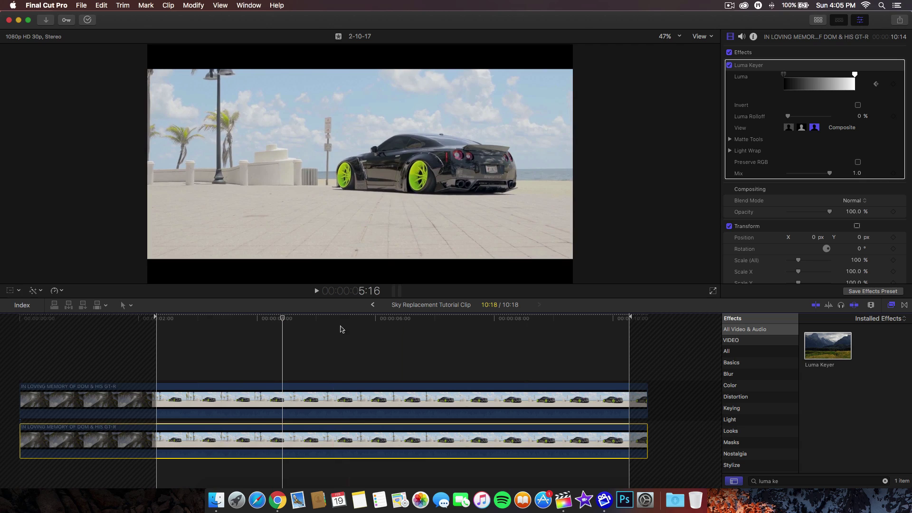
pyautogui.moveTo(284, 319); pyautogui.dragTo(480, 319)
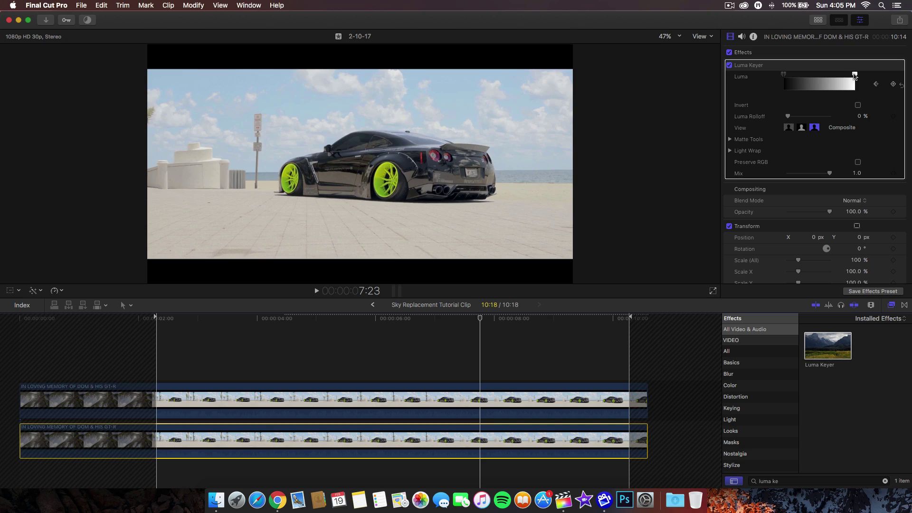
pyautogui.moveTo(855, 76); pyautogui.dragTo(822, 70)
pyautogui.click(855, 97)
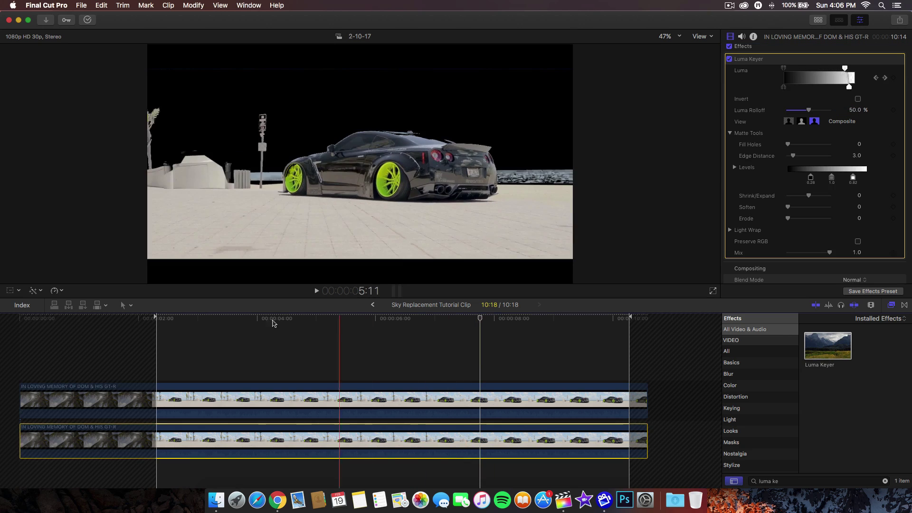
# Place the milky-way-galaxy image beneath both car clips from the timeline start and extend it to 10:15
pyautogui.press('ctrl+super+1')
pyautogui.click(160, 198)
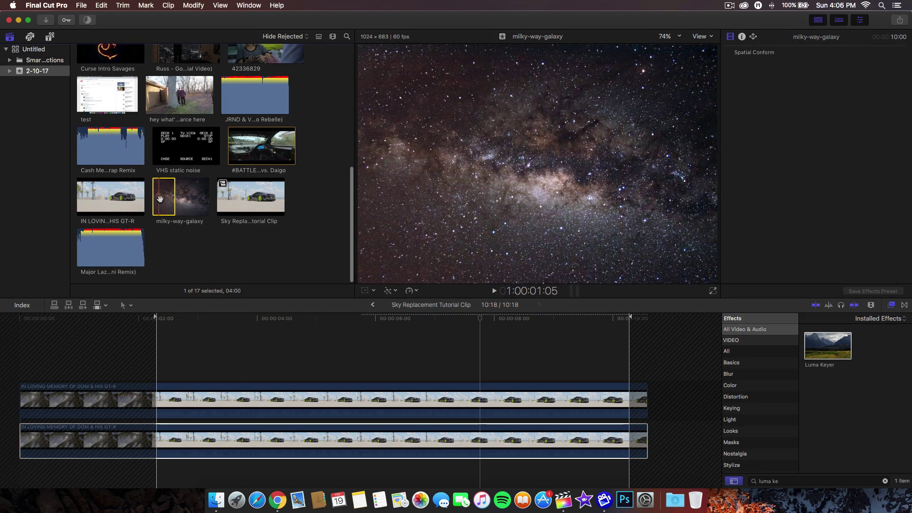
pyautogui.moveTo(175, 201); pyautogui.dragTo(33, 481)
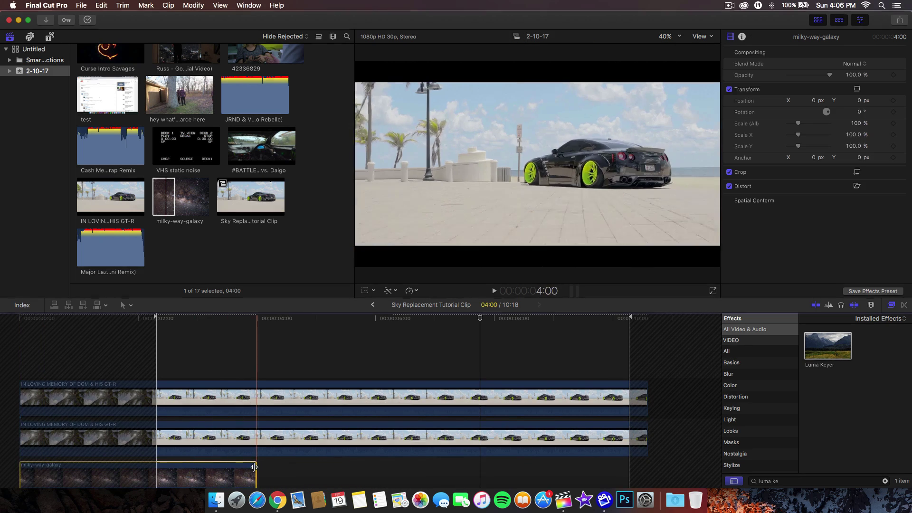
pyautogui.moveTo(257, 475); pyautogui.dragTo(562, 466)
pyautogui.scroll(-1, 428, 428)
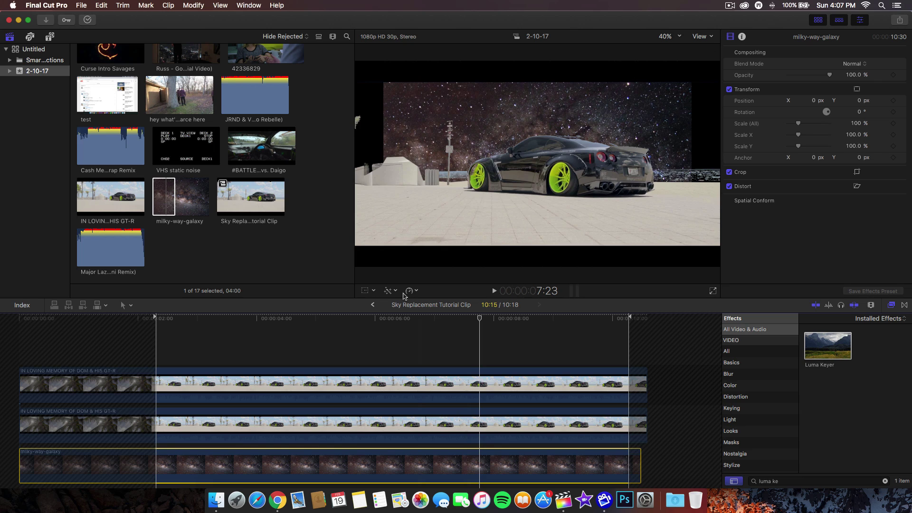
# Scale the galaxy image to 135.43% with the Transform tool so it fills the frame behind the car
pyautogui.click(373, 291)
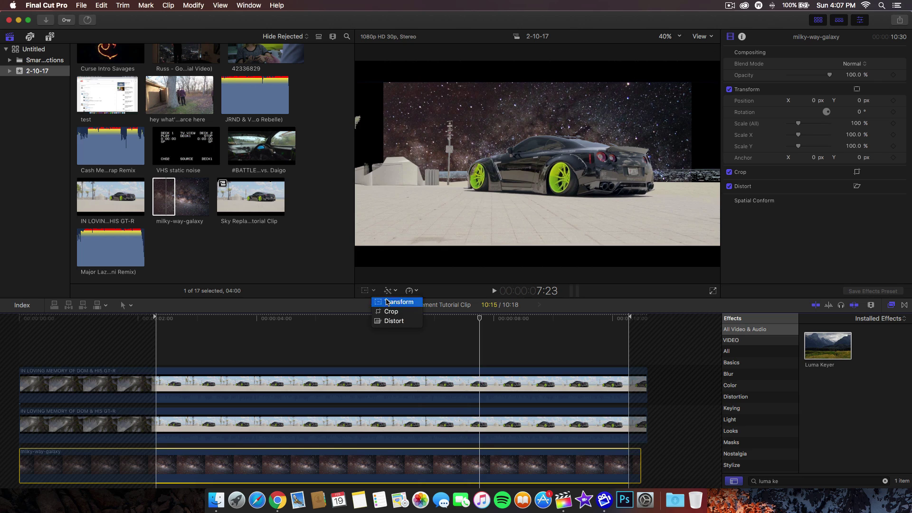
pyautogui.click(388, 299)
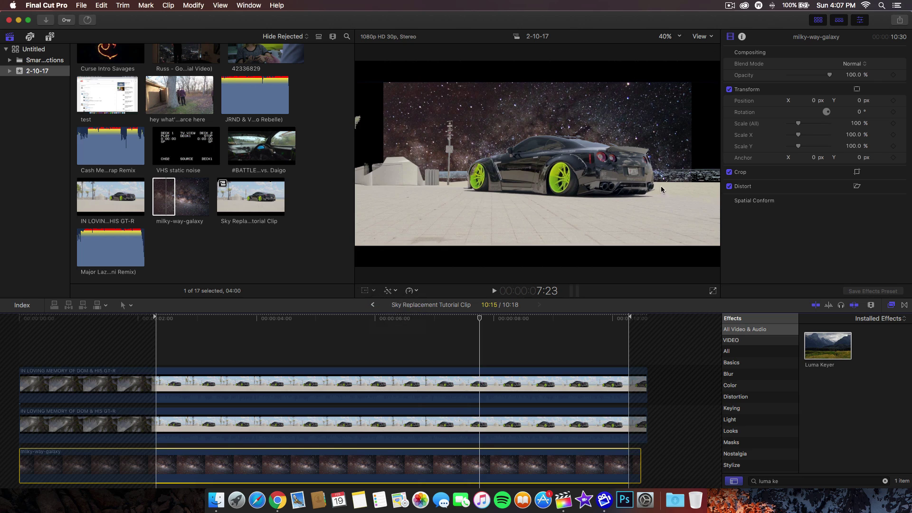
pyautogui.click(811, 20)
pyautogui.moveTo(541, 282); pyautogui.dragTo(594, 310)
# Play the composite from shortly after 2:00 to past 8:00 and scrub back to review the sky change
pyautogui.click(182, 318)
pyautogui.press('space')
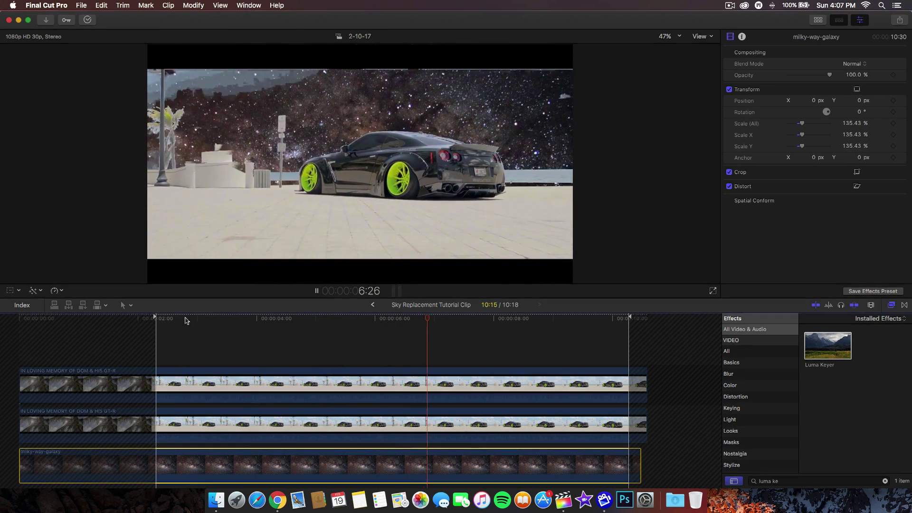
pyautogui.press('space')
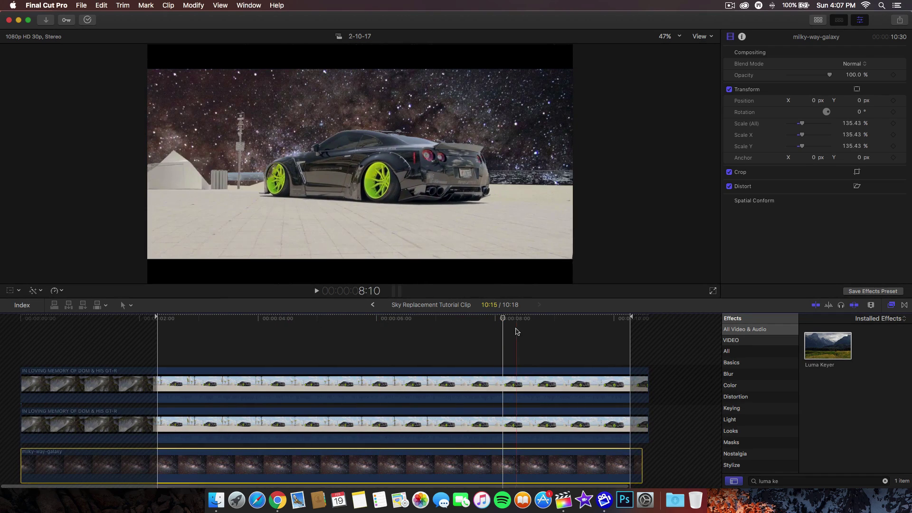
pyautogui.moveTo(517, 322); pyautogui.dragTo(240, 322)
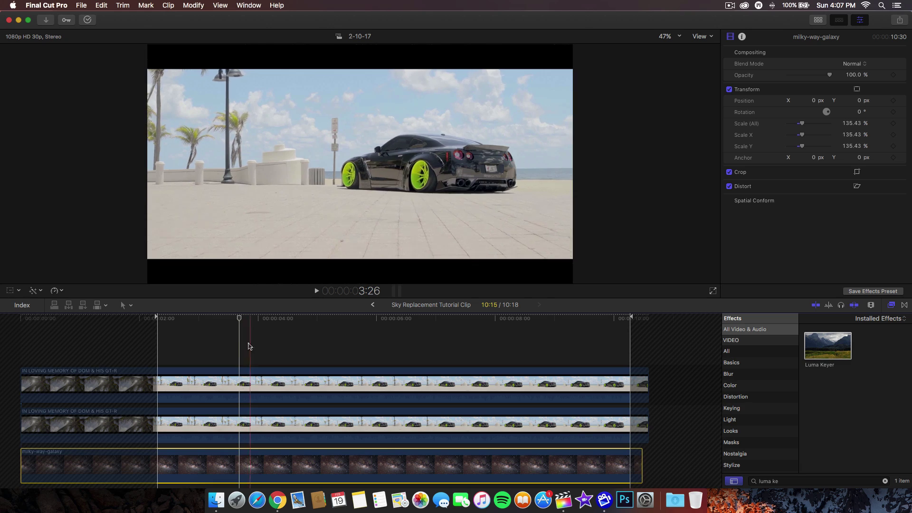
# Add a Transform keyframe to the galaxy image at 5:04
pyautogui.hotkey('shift', 't')
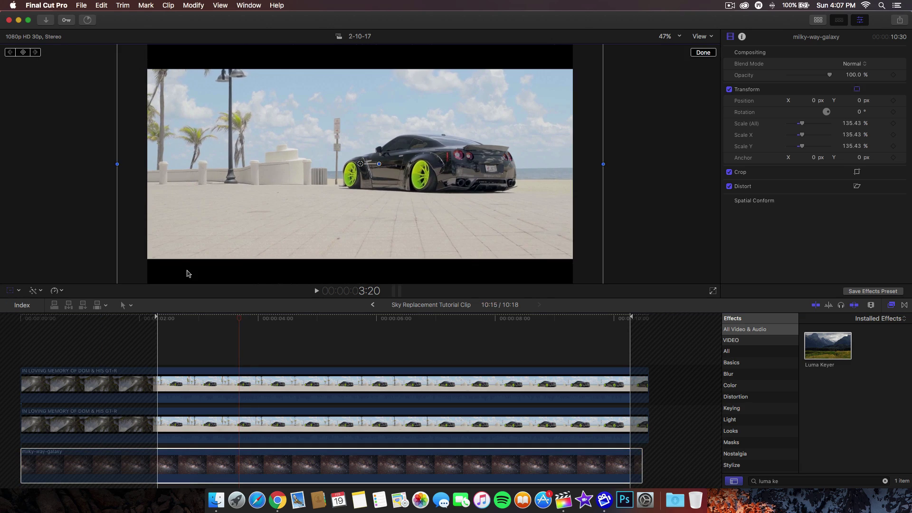
pyautogui.moveTo(171, 318); pyautogui.dragTo(326, 323)
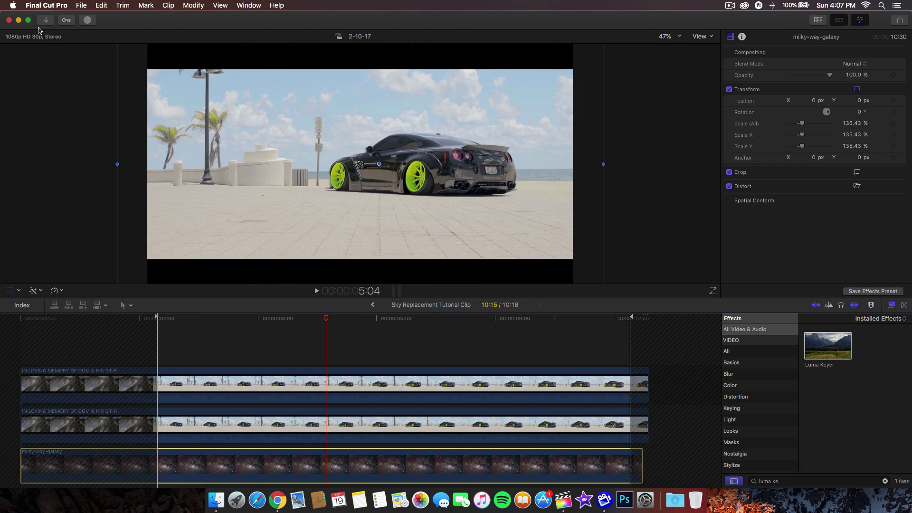
pyautogui.click(226, 182)
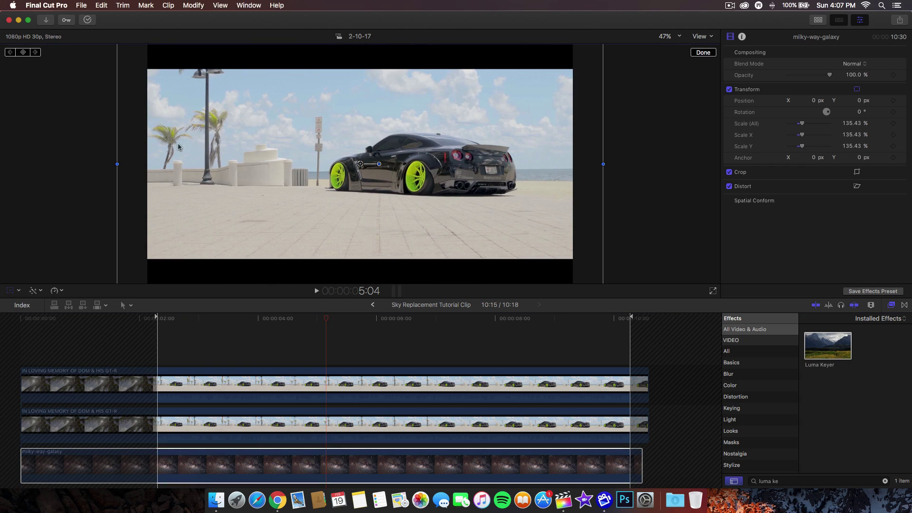
pyautogui.click(24, 52)
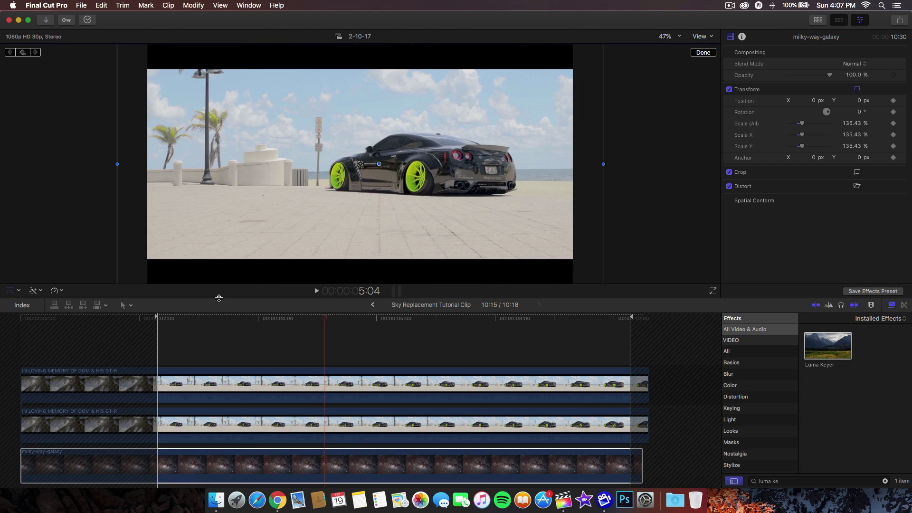
# Add a second Transform keyframe to the galaxy image at 10:08
pyautogui.moveTo(331, 321); pyautogui.dragTo(631, 326)
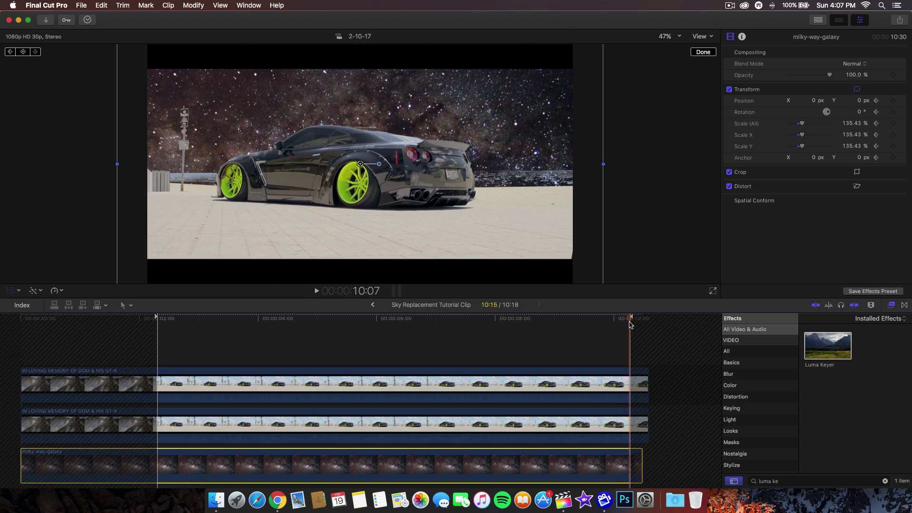
pyautogui.click(23, 52)
pyautogui.click(24, 52)
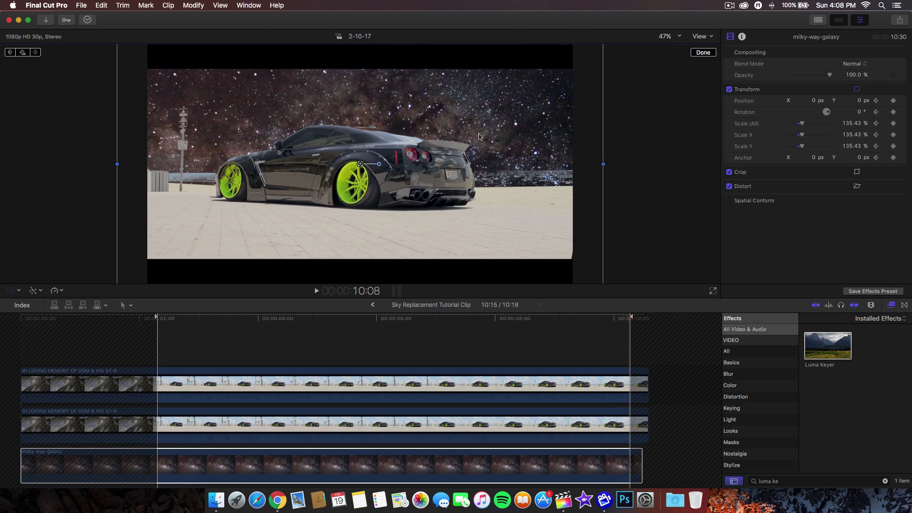
# Enlarge the galaxy image to 163.15% at the 10:08 keyframe and slightly shift and rotate it
pyautogui.click(662, 34)
pyautogui.click(667, 75)
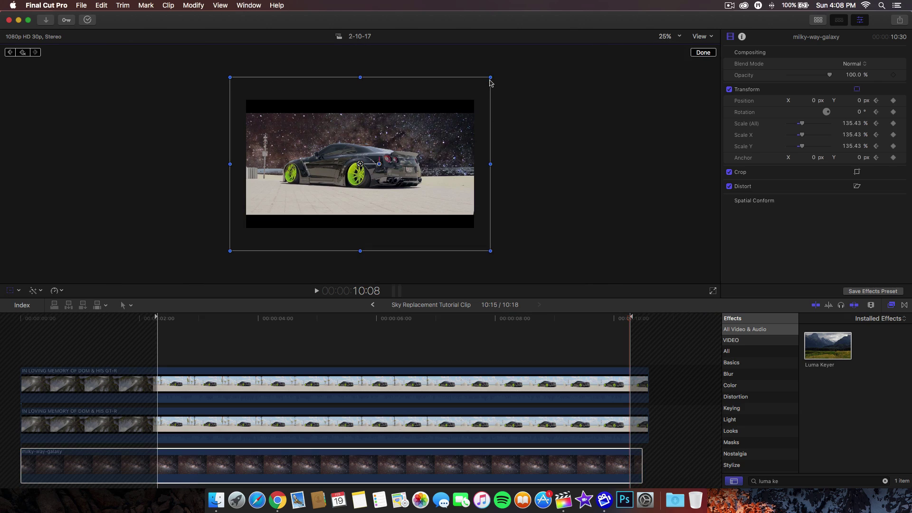
pyautogui.moveTo(492, 77); pyautogui.dragTo(518, 59)
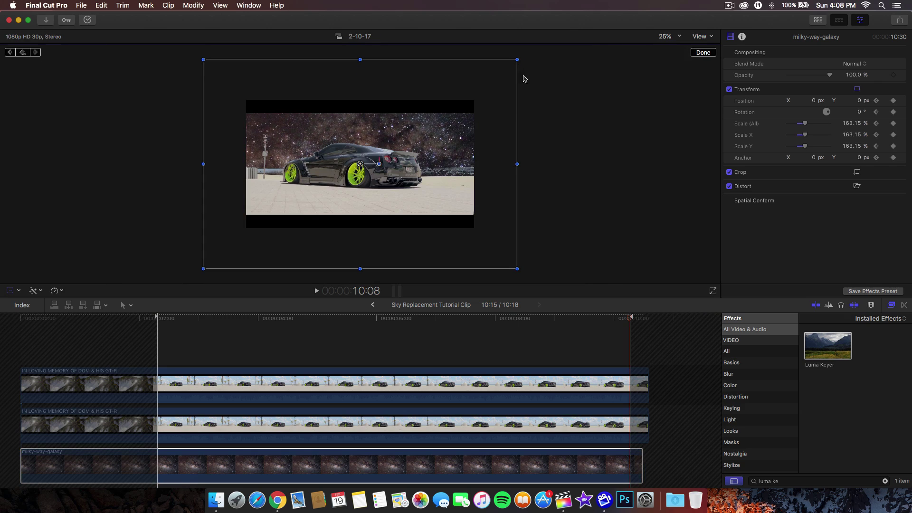
pyautogui.moveTo(382, 165); pyautogui.dragTo(424, 178)
pyautogui.click(704, 53)
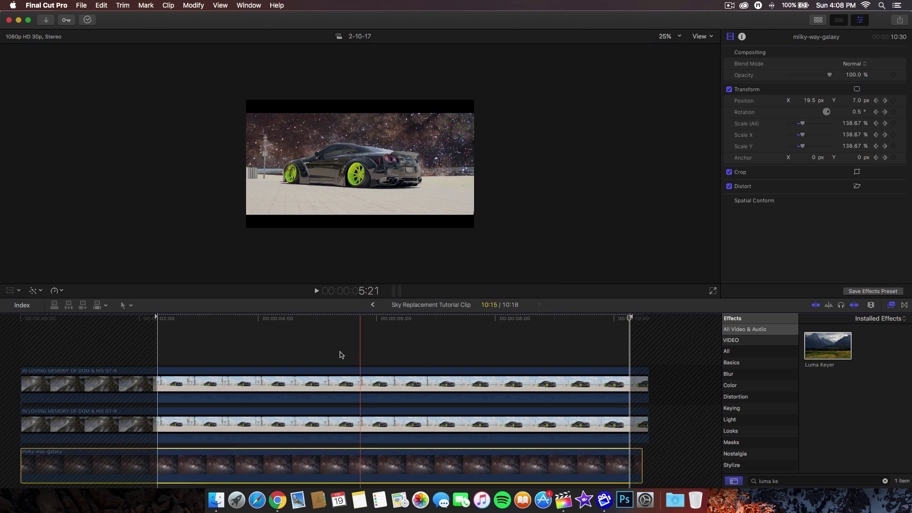
# Play and scrub the animated galaxy sky from 3:11, and return to the main Sky Replacement Tutorial project
pyautogui.click(219, 327)
pyautogui.click(666, 36)
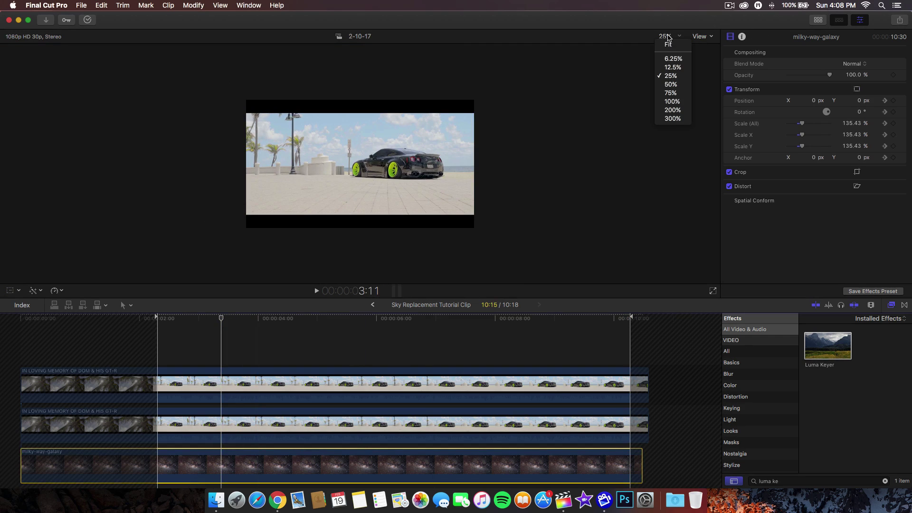
pyautogui.hotkey('shift', 'z')
pyautogui.press('space')
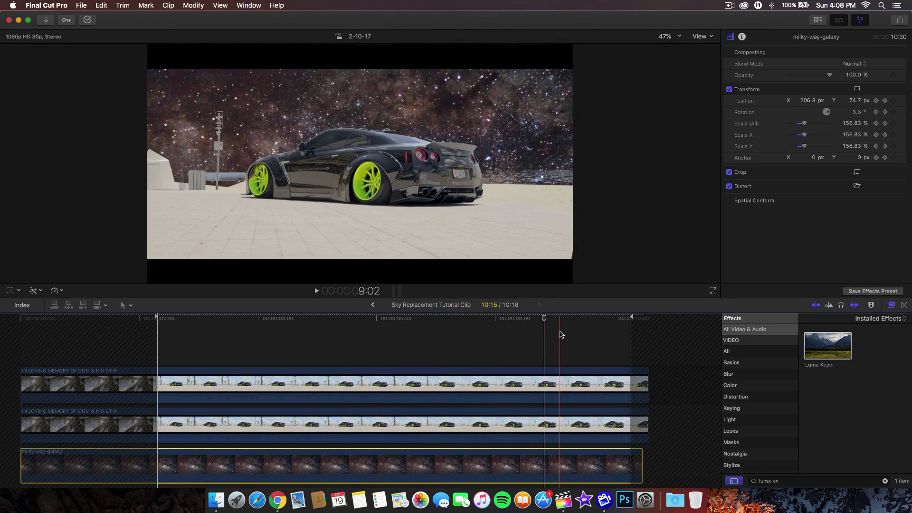
pyautogui.press('space')
pyautogui.moveTo(557, 319); pyautogui.dragTo(500, 322)
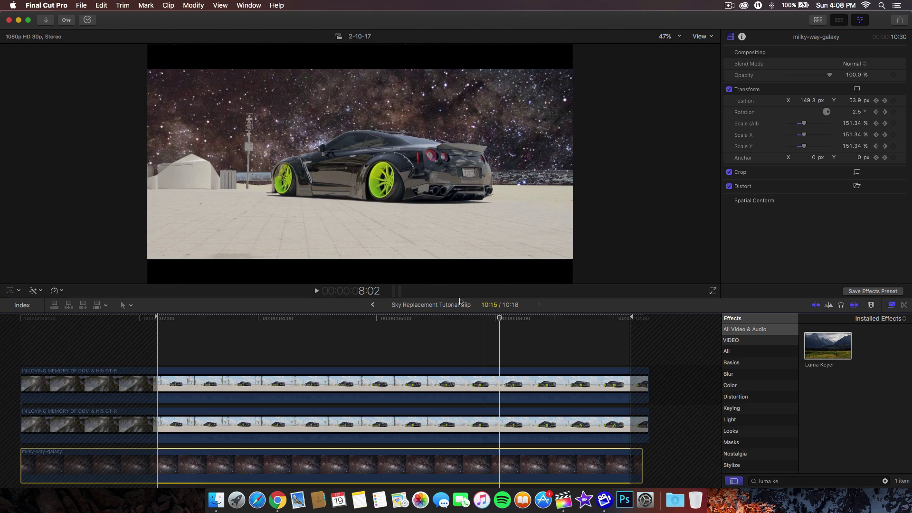
pyautogui.moveTo(500, 323); pyautogui.dragTo(580, 325)
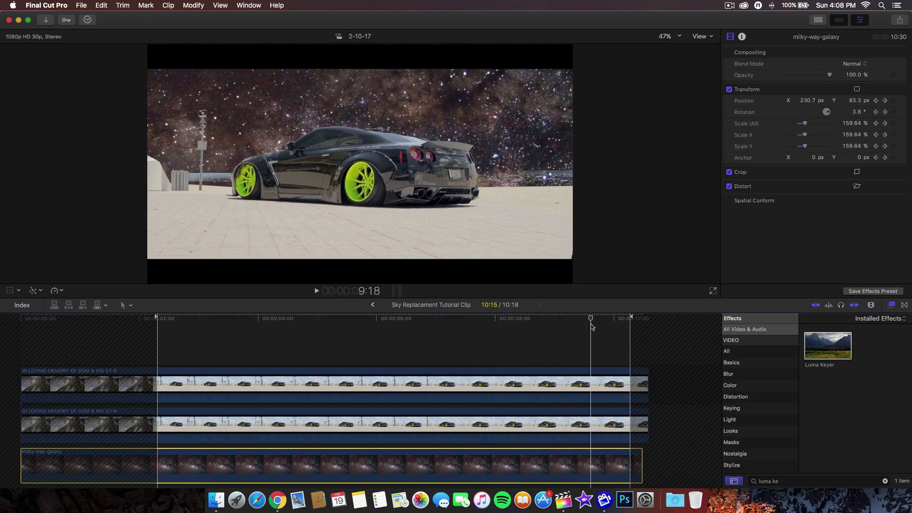
pyautogui.click(373, 305)
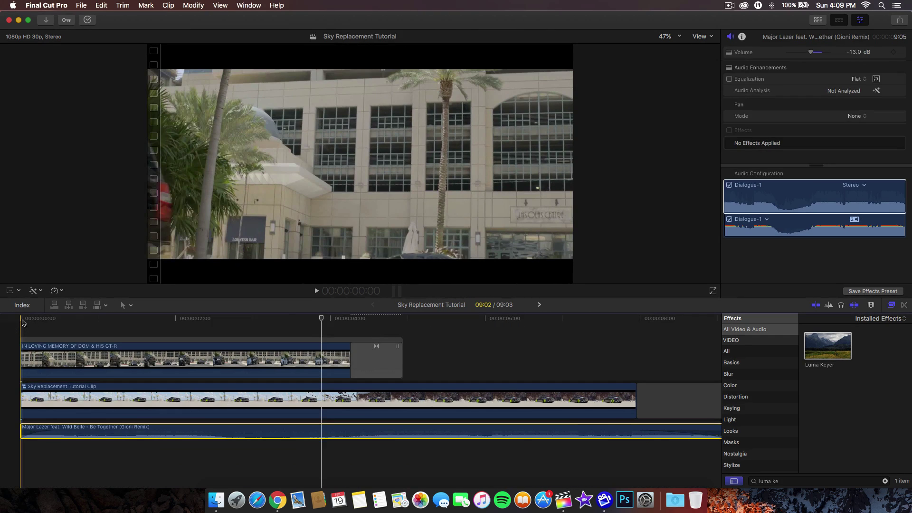